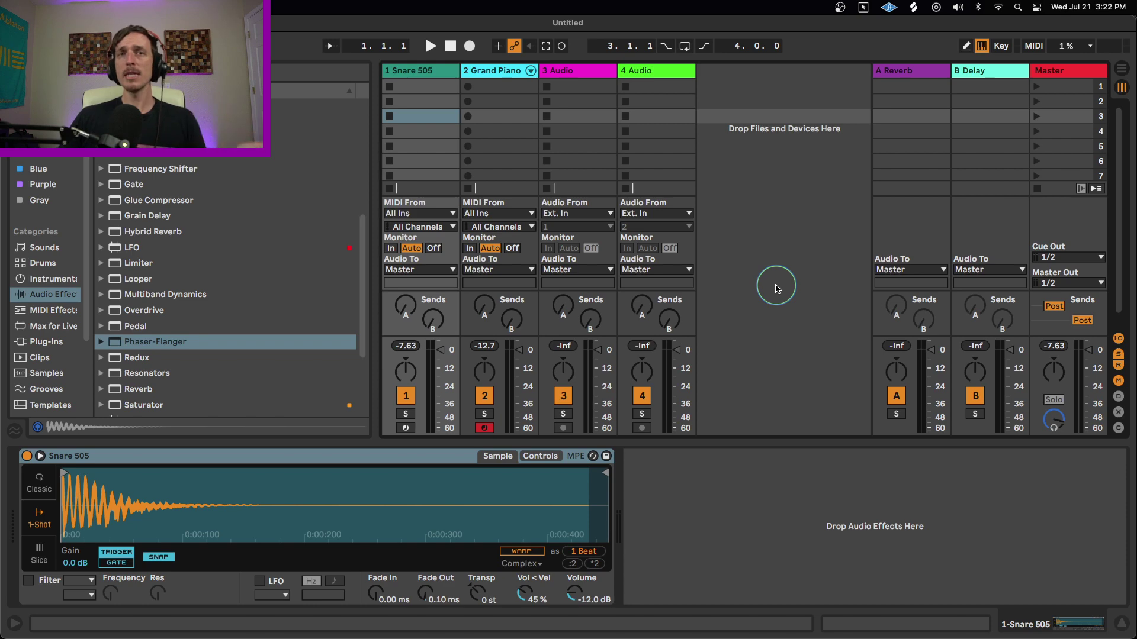
Step: Inspect the effects on the A Reverb and B Delay return tracks
left_click(915, 72)
left_click(974, 71)
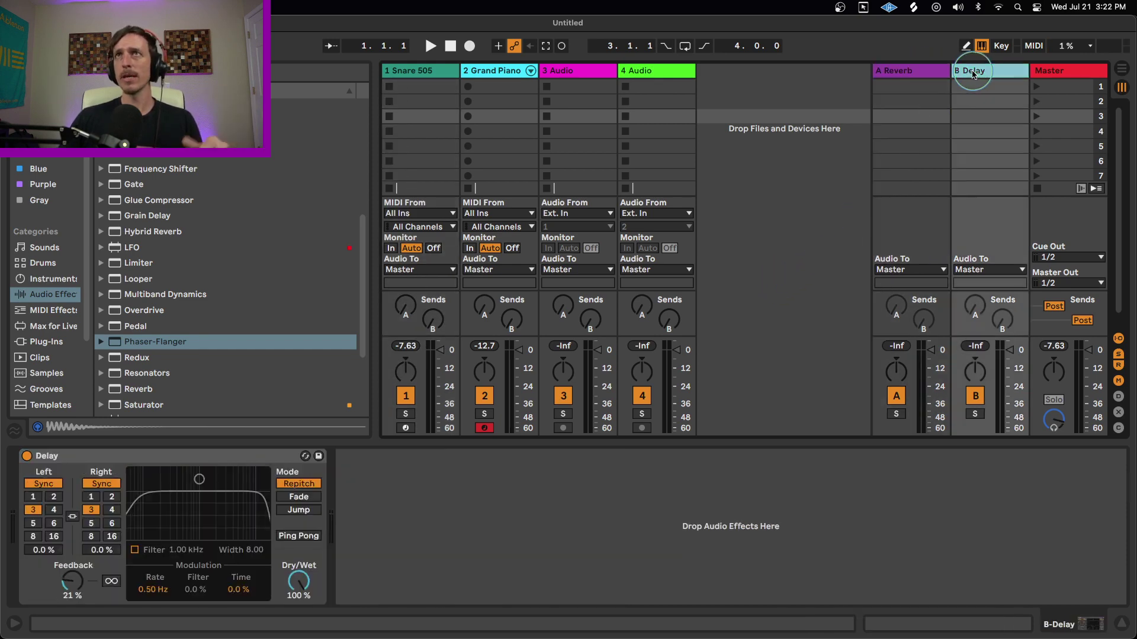
left_click(930, 75)
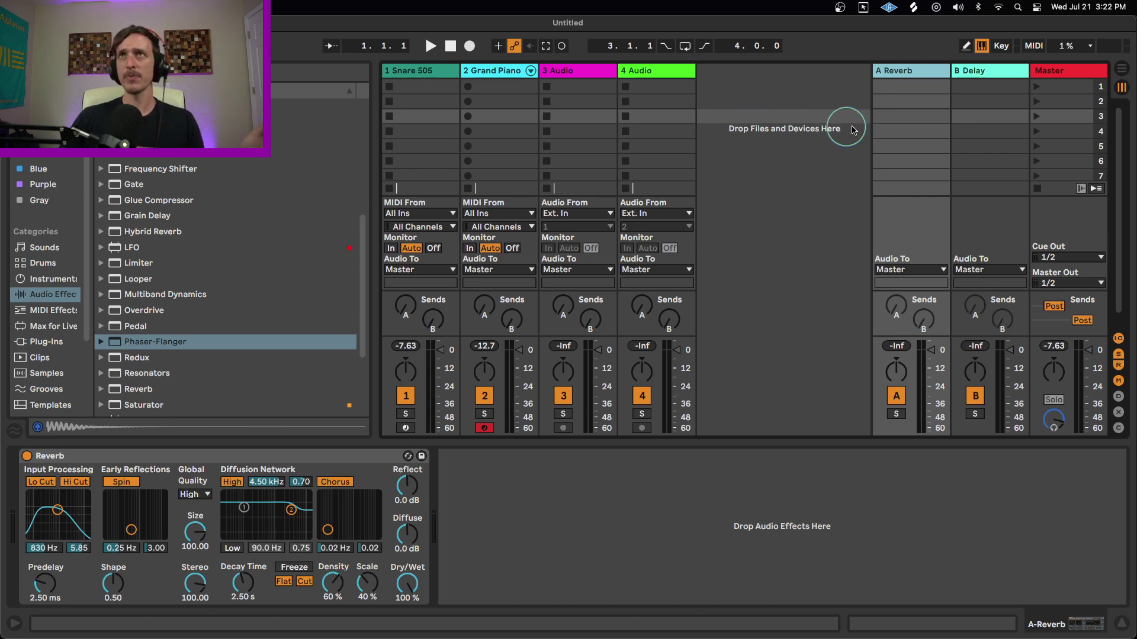
left_click(906, 131)
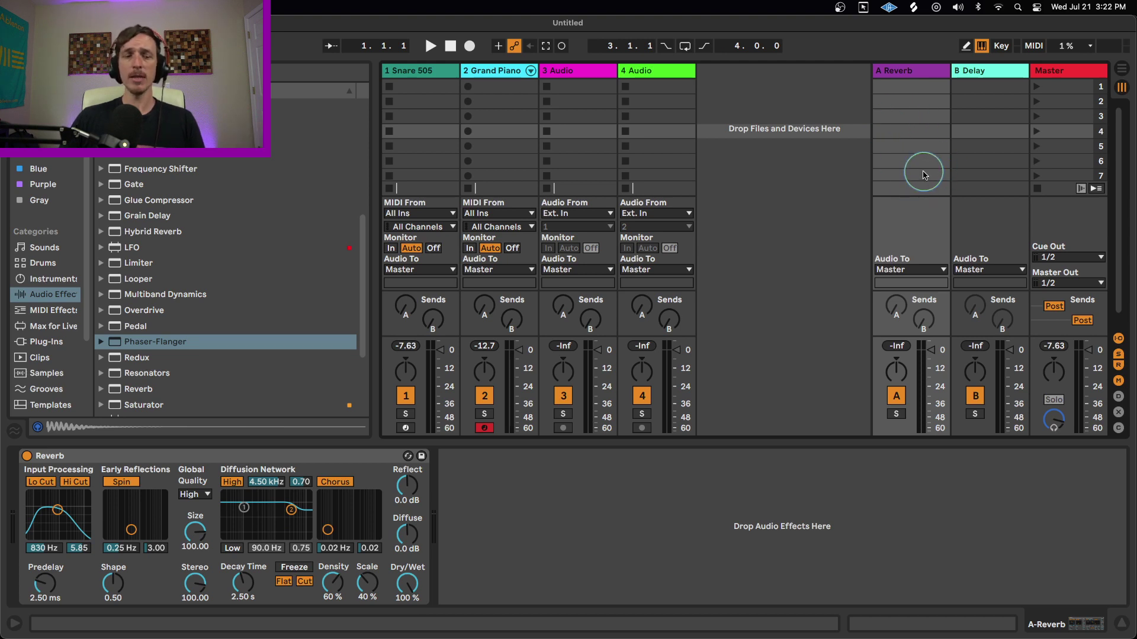
Step: View the return tracks in the Arrangement, unfolding A Reverb with its track volume automation shown, and return to the Session View
key("Tab")
scroll(928, 357, "down", 1)
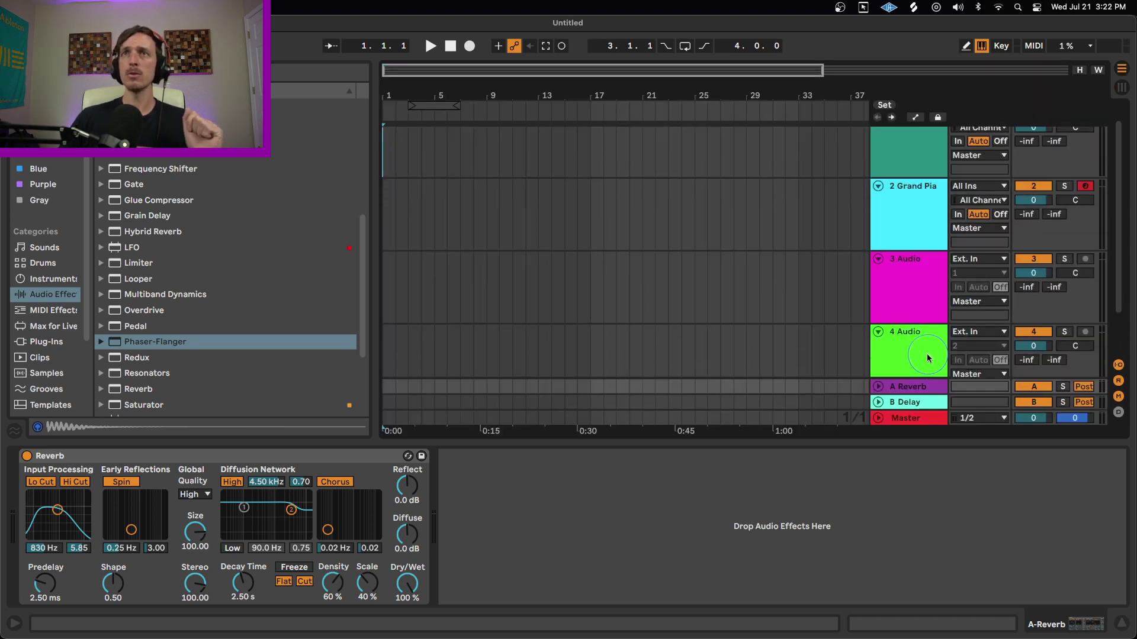
scroll(928, 358, "down", 2)
left_click(878, 387)
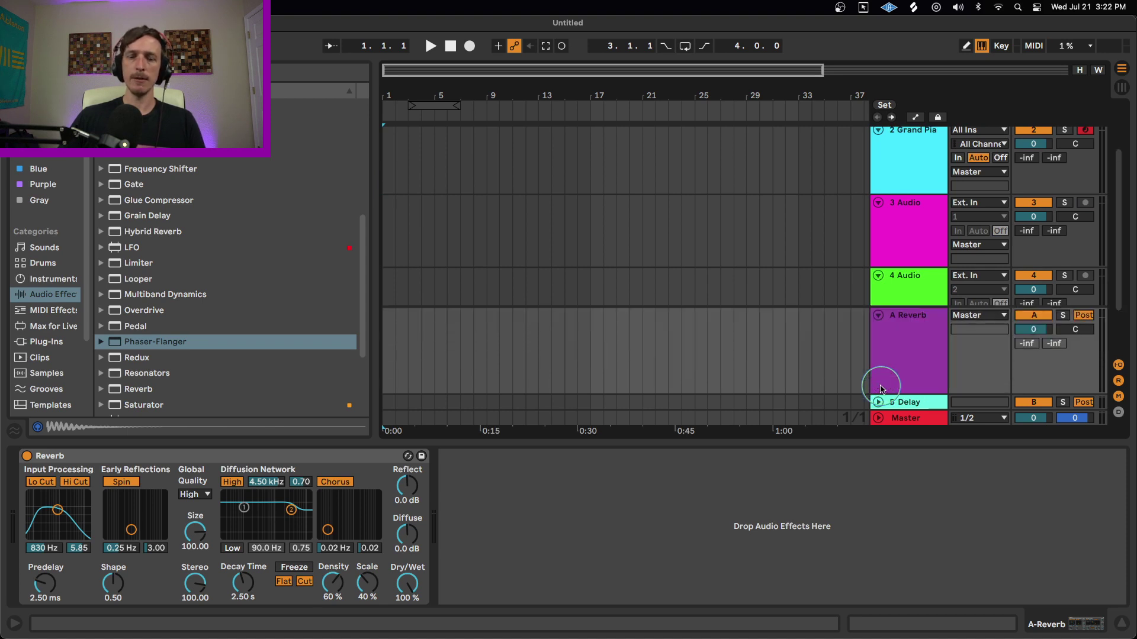
key("m")
key("a")
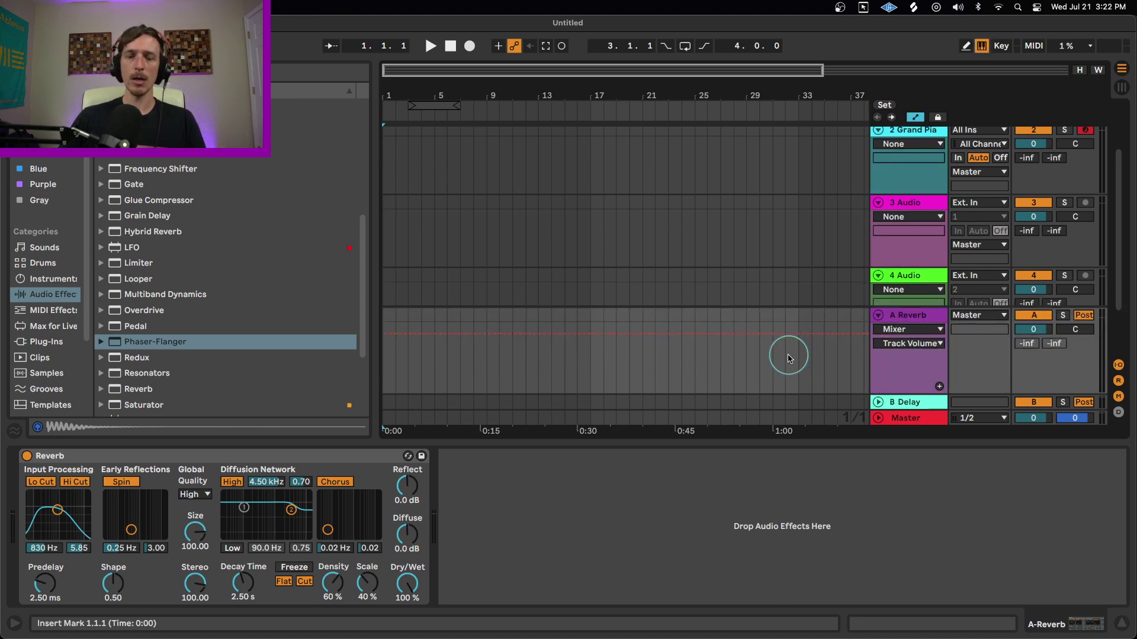
key("Tab")
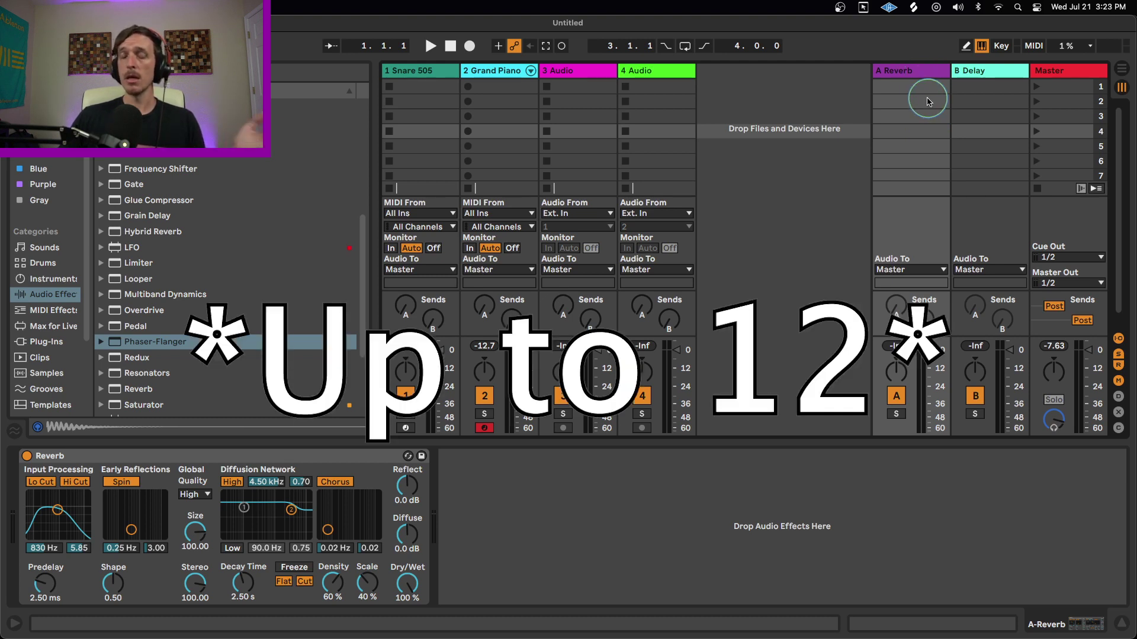
Step: Insert three extra return tracks, one directly after A Reverb and two after the Delay return
key("super+alt+t")
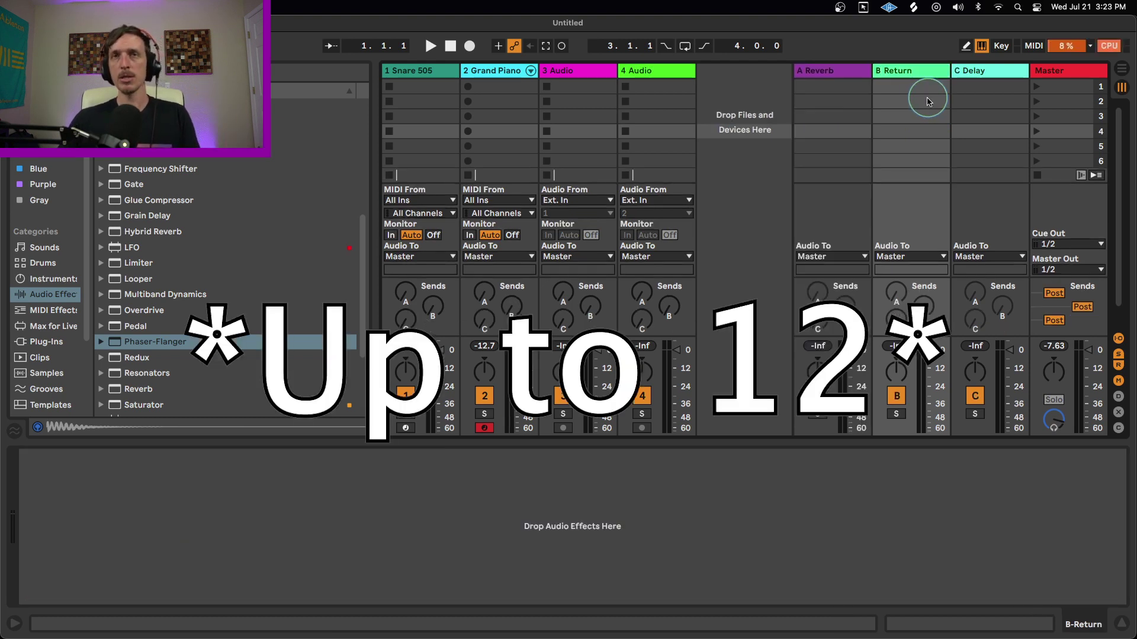
left_click(974, 76)
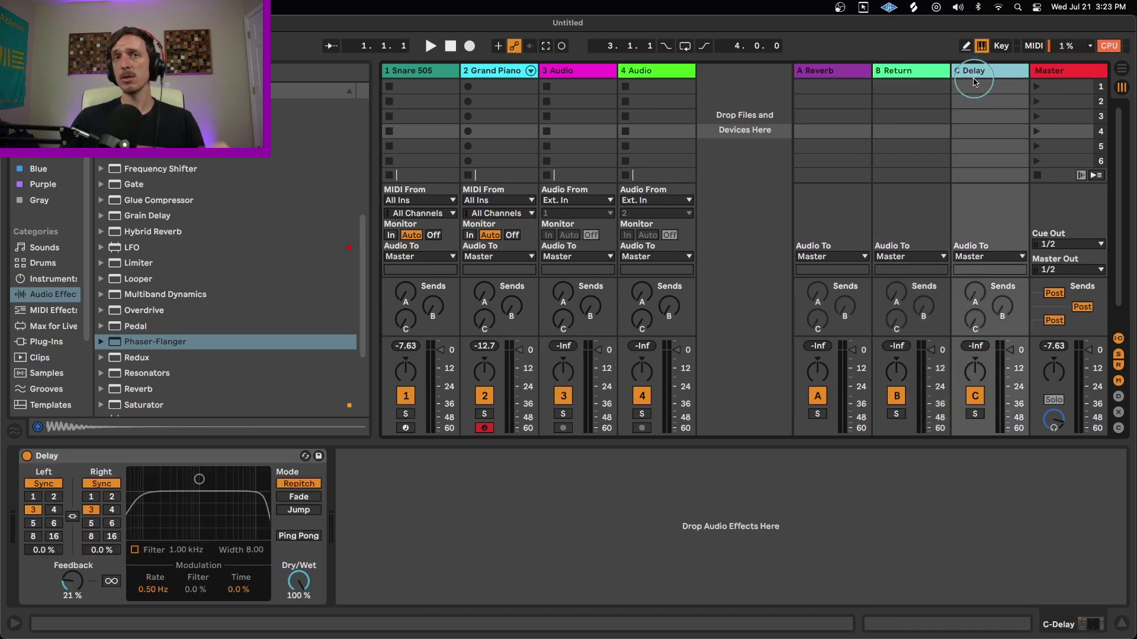
left_click(846, 82)
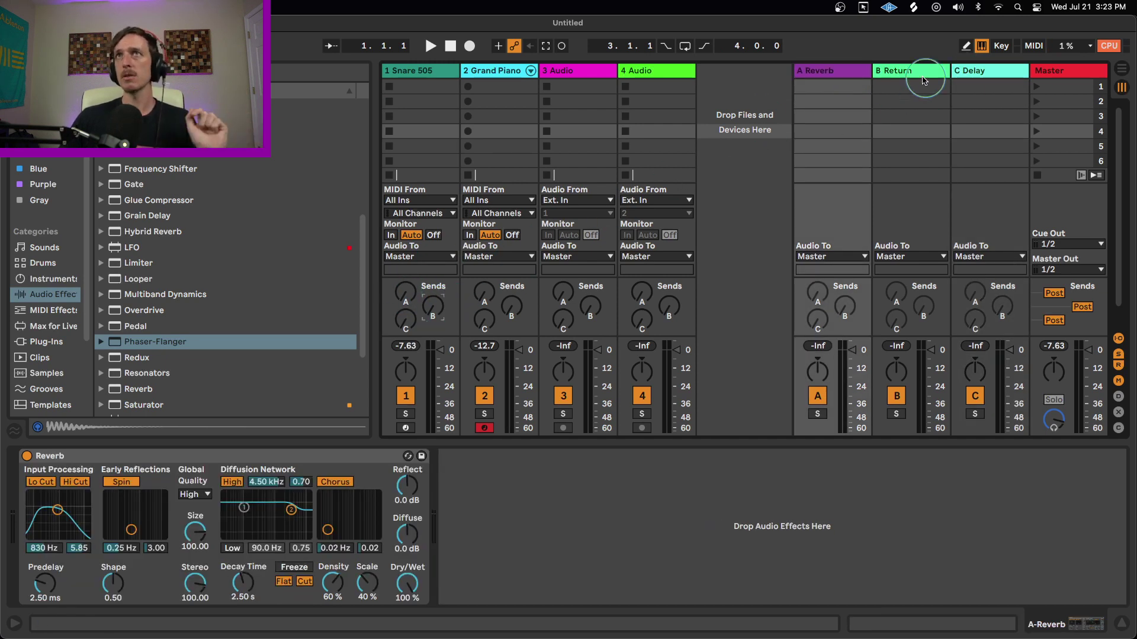
left_click(924, 79)
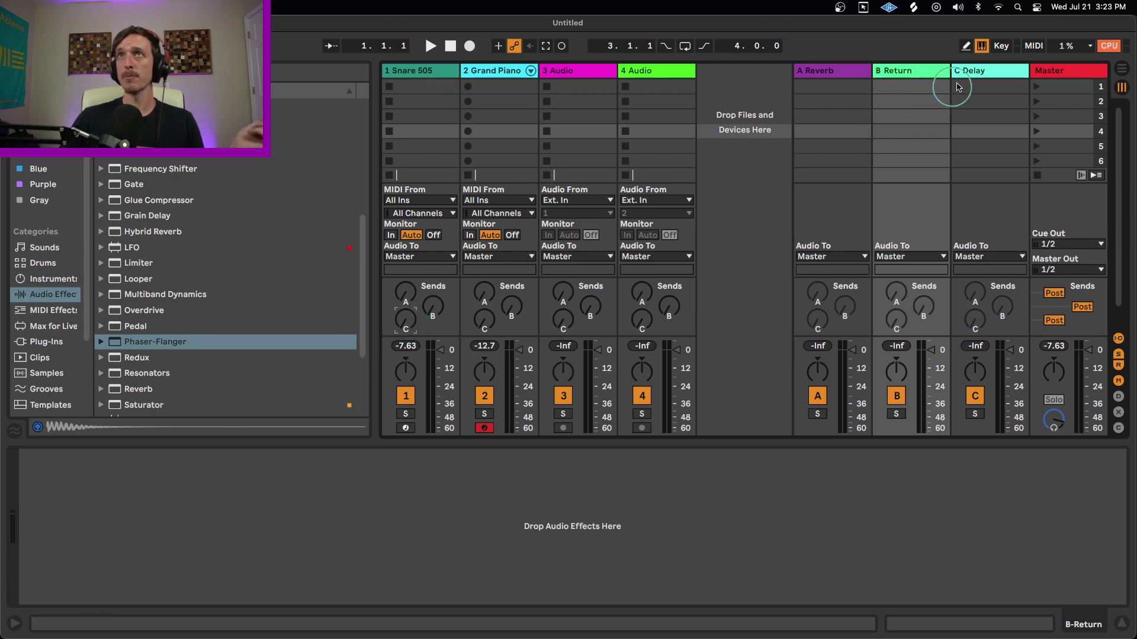
left_click(976, 76)
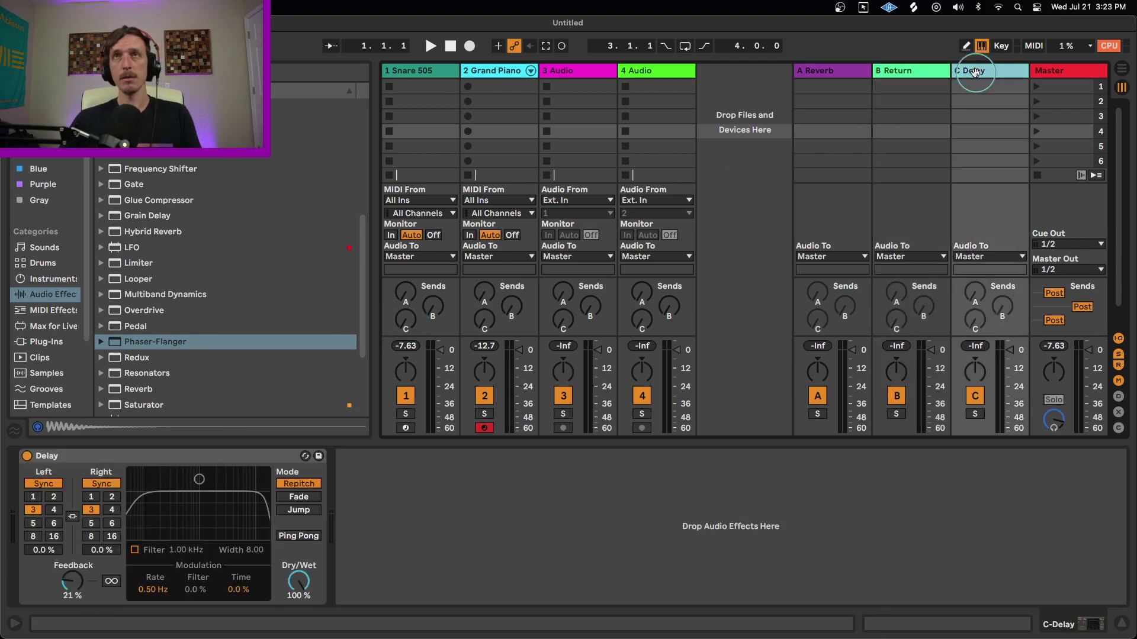
key("super+alt+t")
key("super+alt+t")
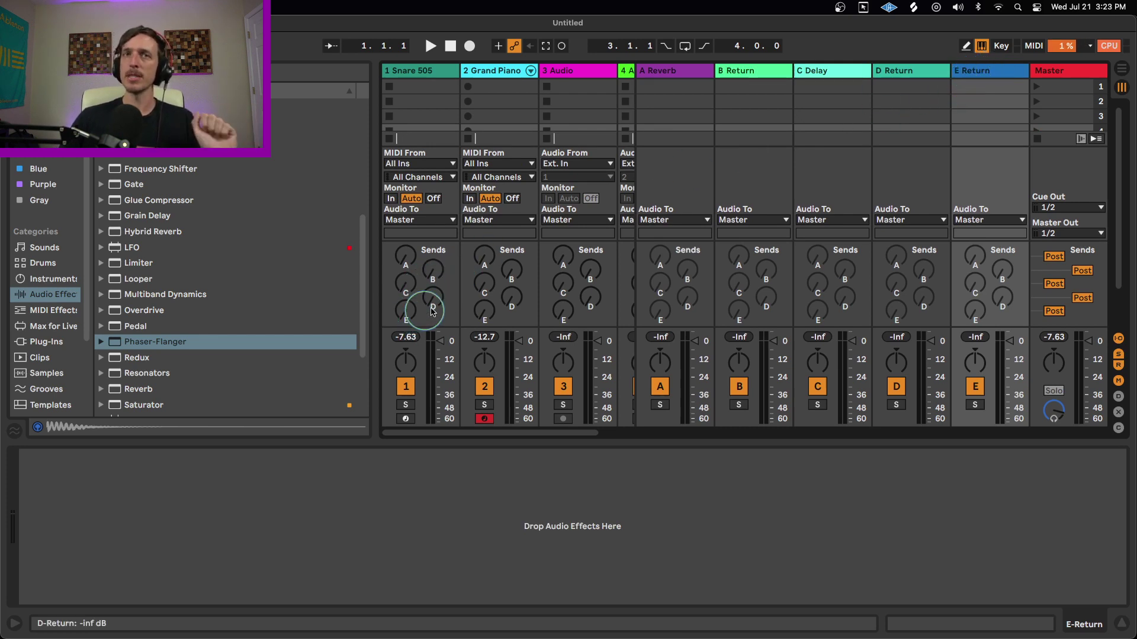
Step: Delete the E Return, D Return and C Delay return tracks
key("Delete")
key("Delete")
key("Delete")
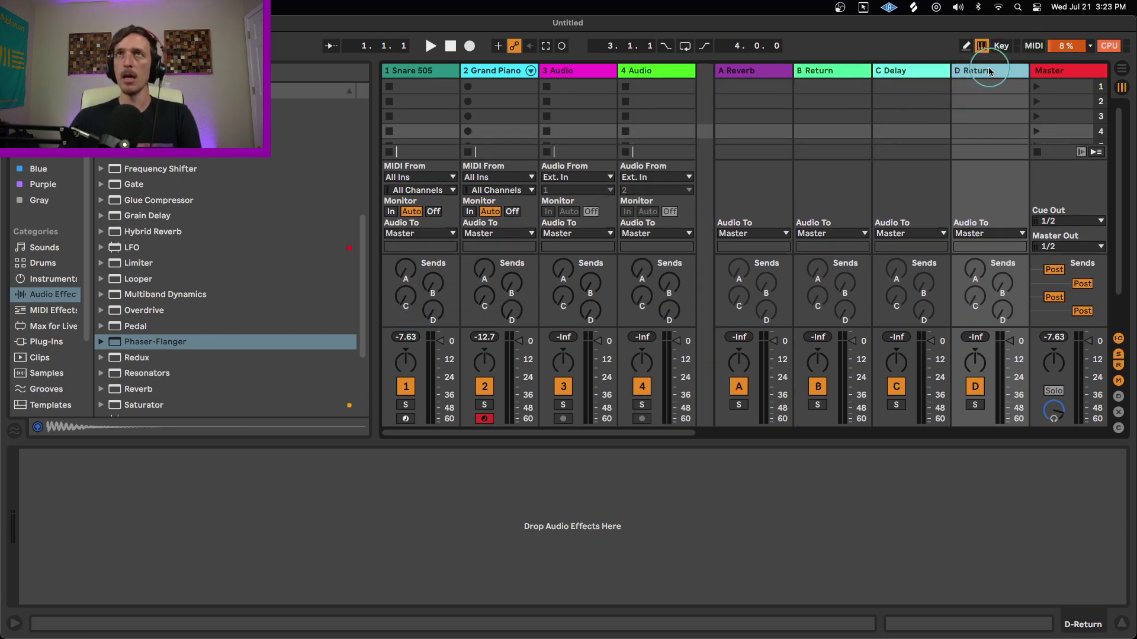
left_click(932, 73)
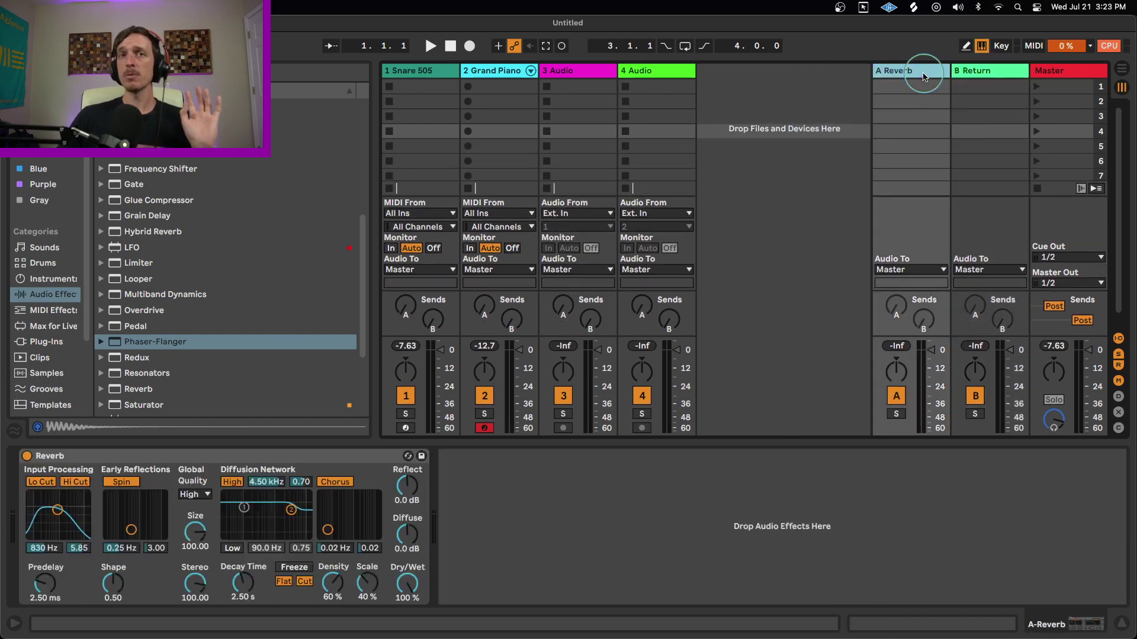
Step: Add the Delay audio effect to the empty B Return track
left_click(977, 71)
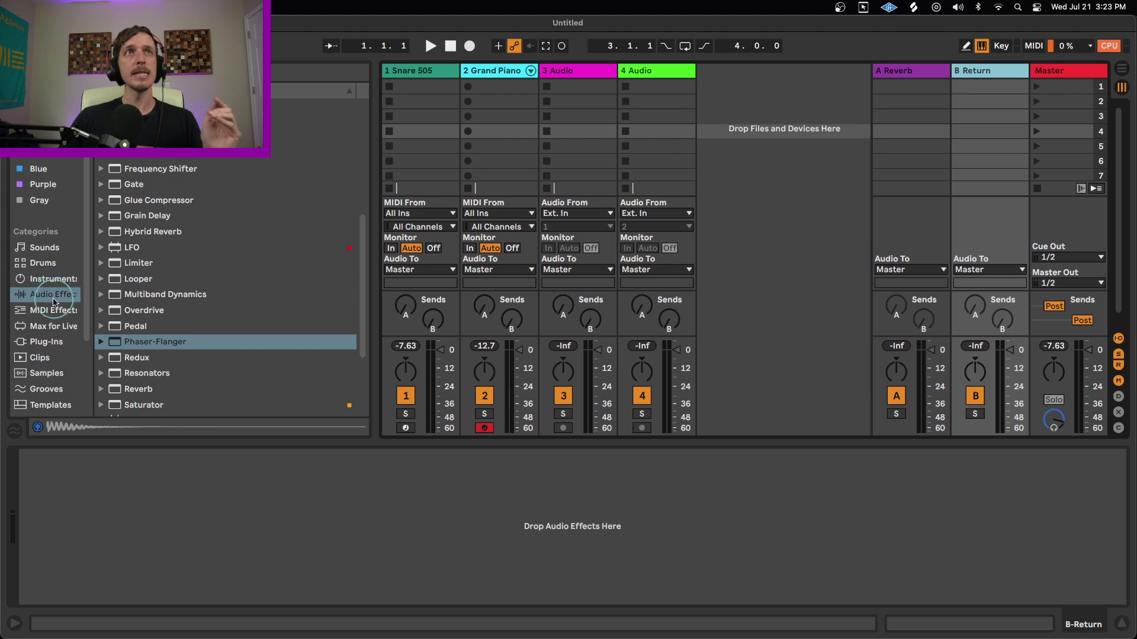
scroll(146, 261, "up", 10)
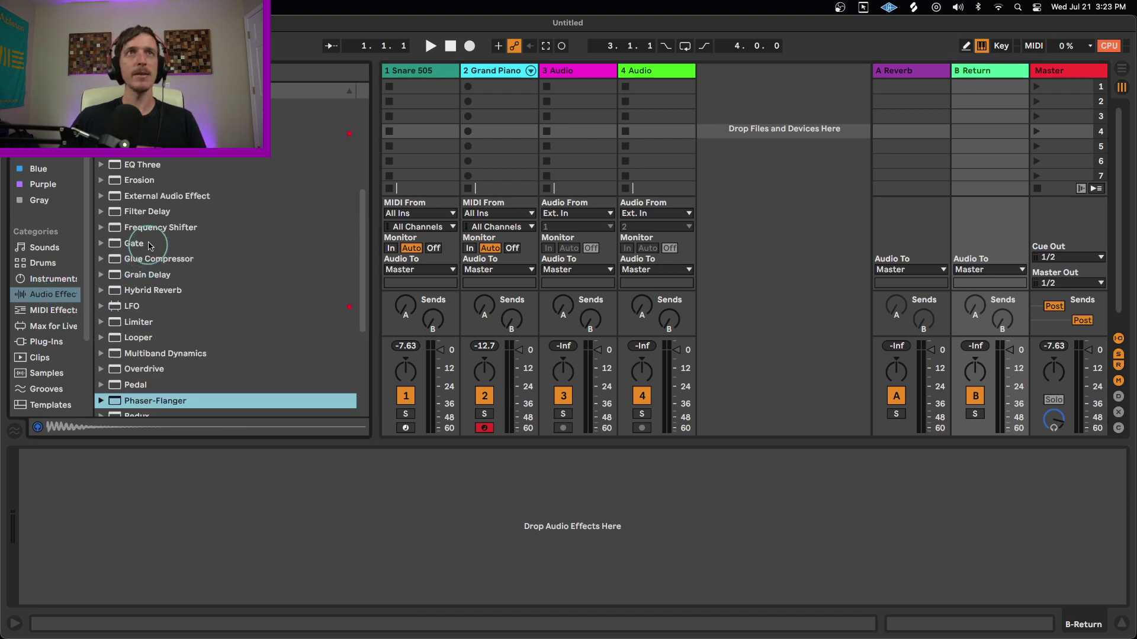
left_click_drag(135, 245, 964, 115)
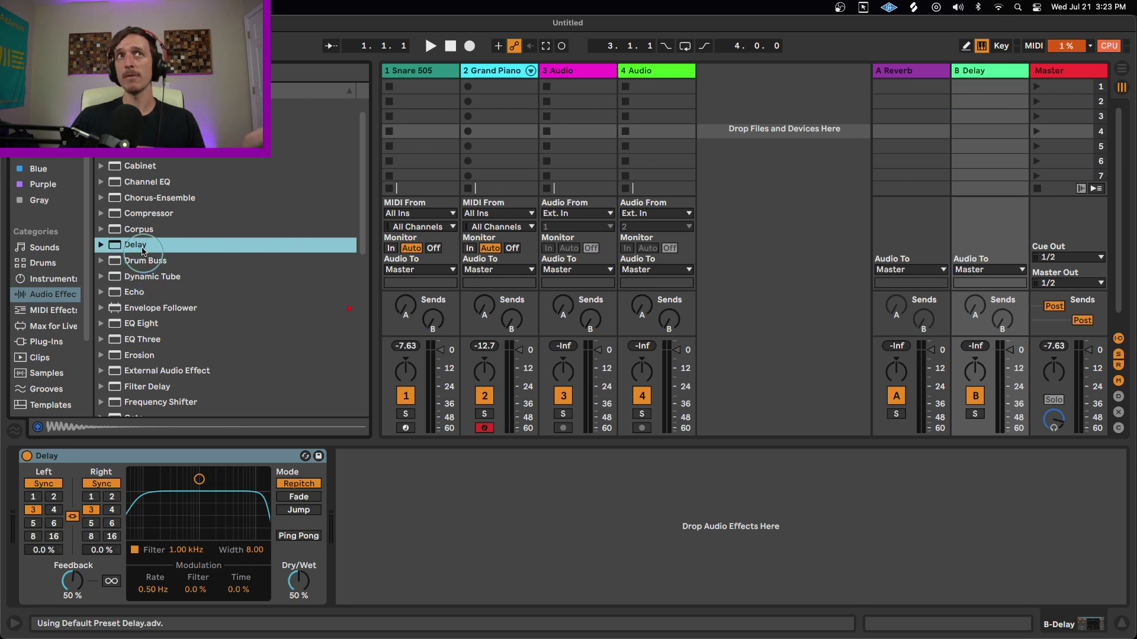
Step: Add the Corpus effect after Delay on return track B, and remove it again
left_click_drag(137, 229, 458, 496)
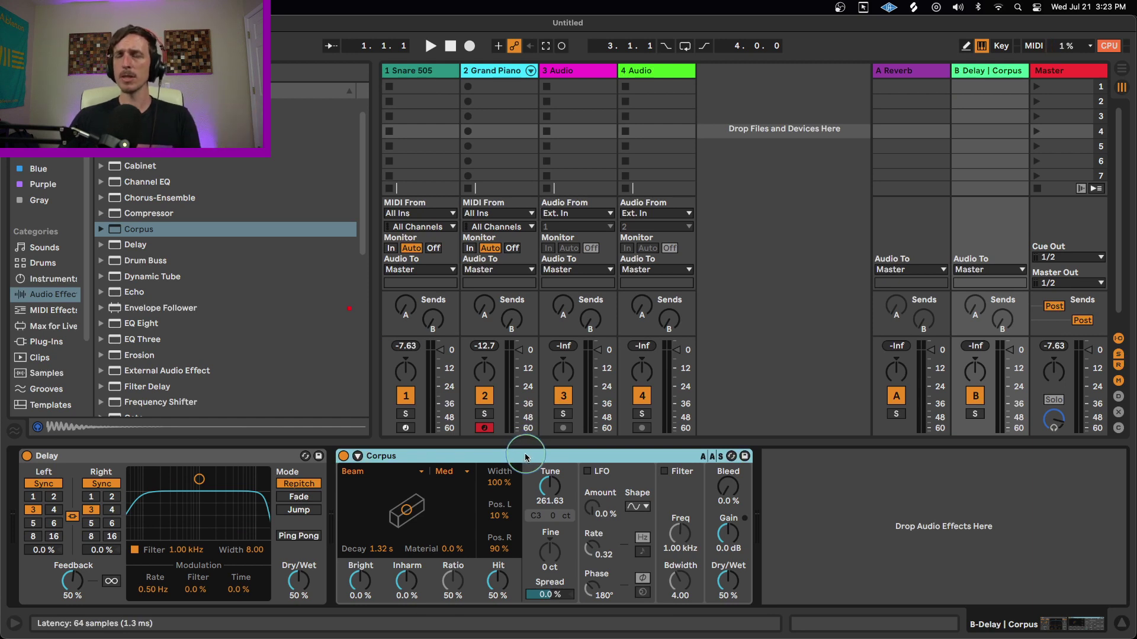
key("Delete")
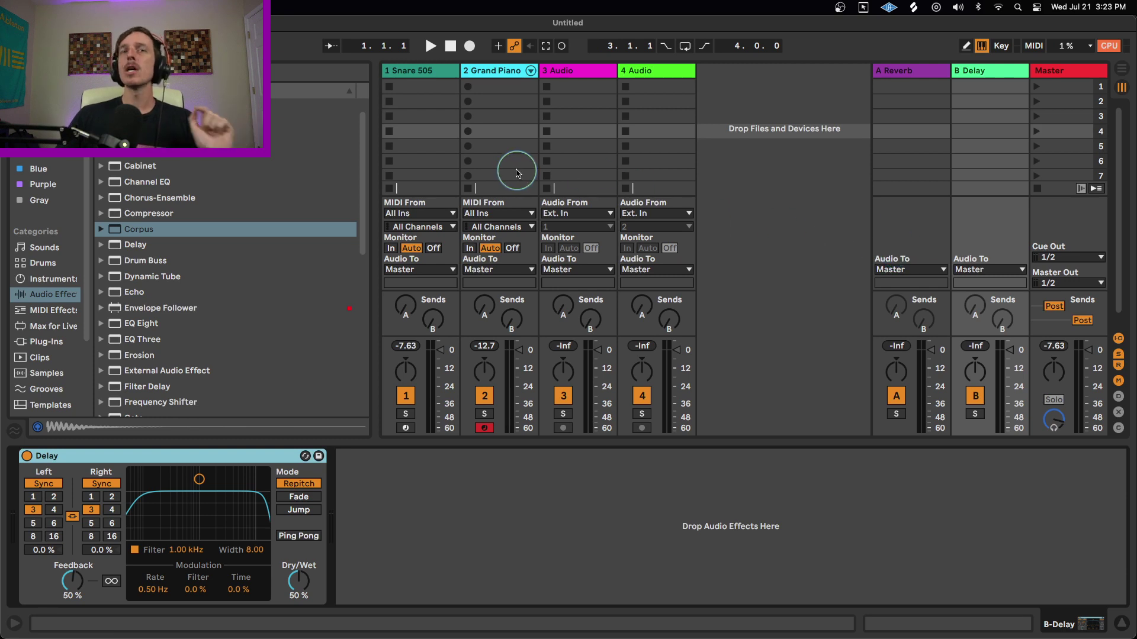
Step: Raise send A on the Snare 505 track to audition the snare through the reverb return, and turn it back down
left_click(408, 74)
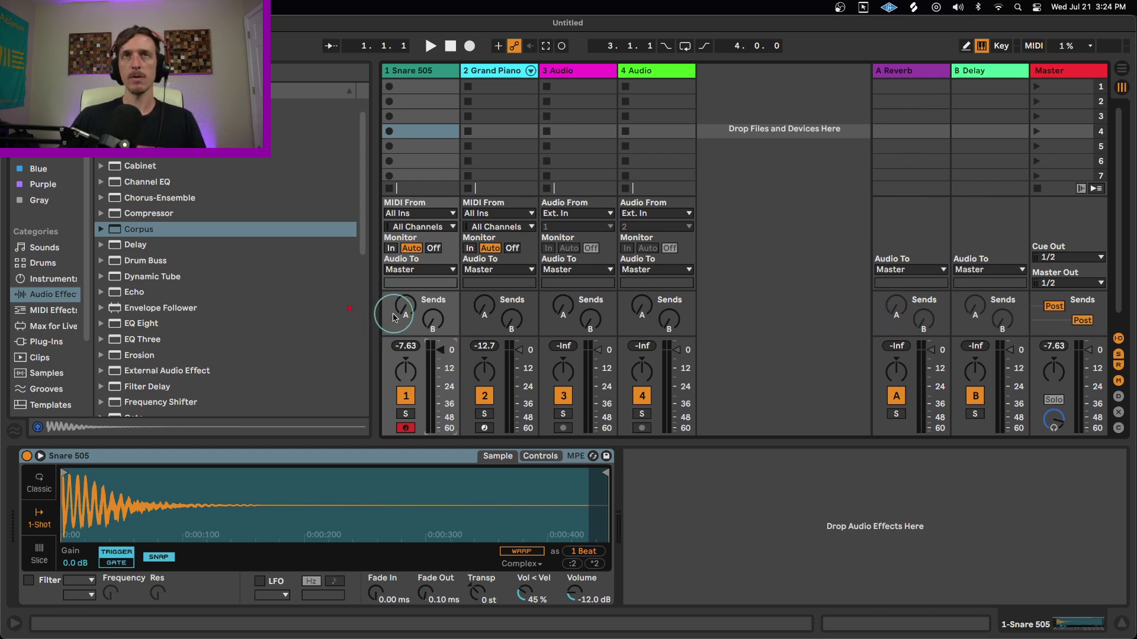
mouse_move(406, 308)
left_mouse_down()
mouse_move(406, 276)
mouse_move(409, 326)
left_mouse_up()
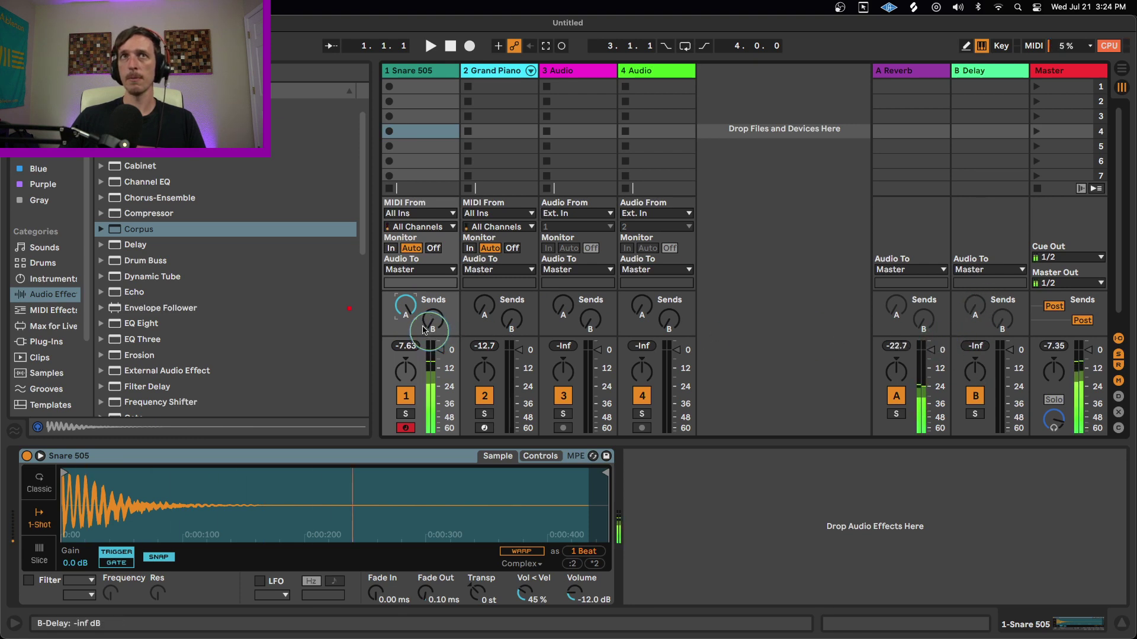
left_click_drag(407, 307, 402, 308)
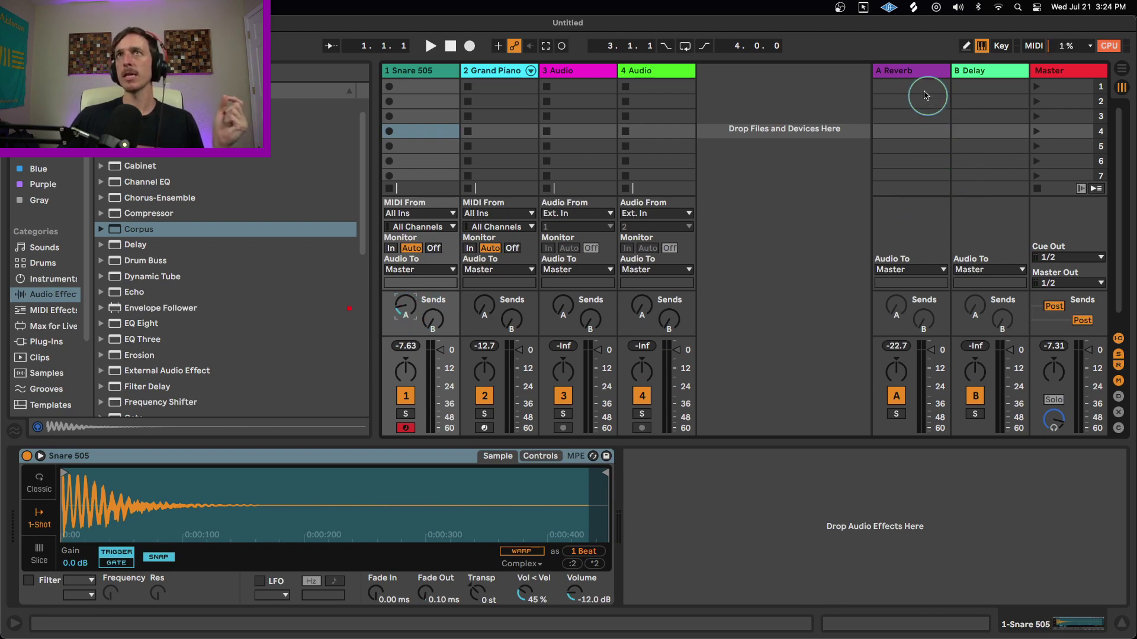
Step: Raise send B on the Snare 505 track to audition the snare through the Delay return
left_click(912, 71)
left_click(967, 72)
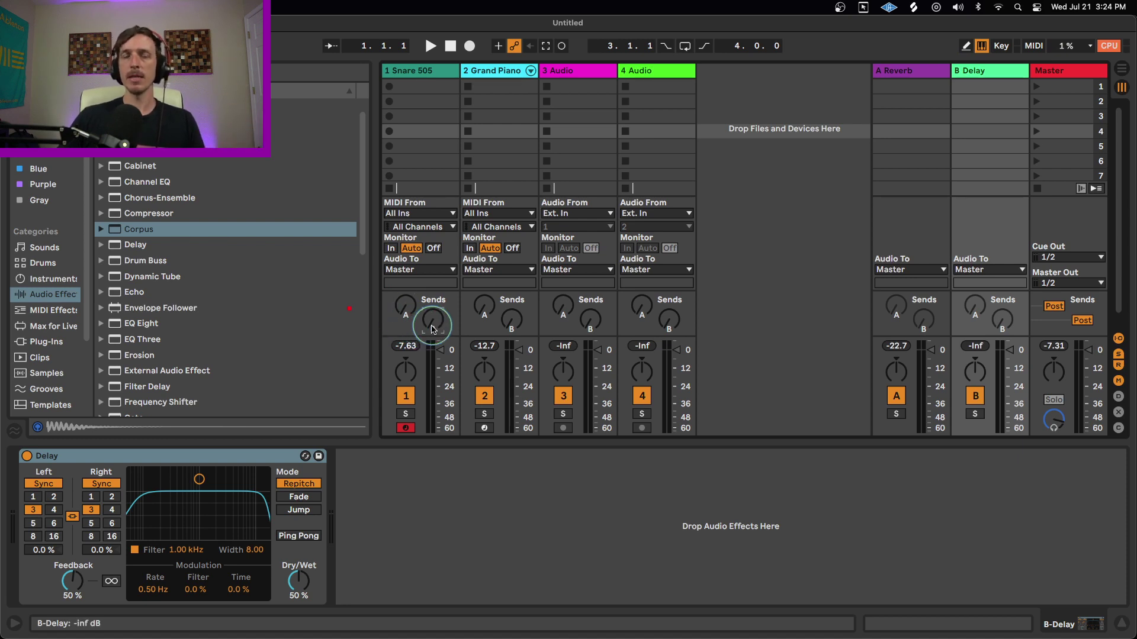
left_click_drag(432, 325, 433, 293)
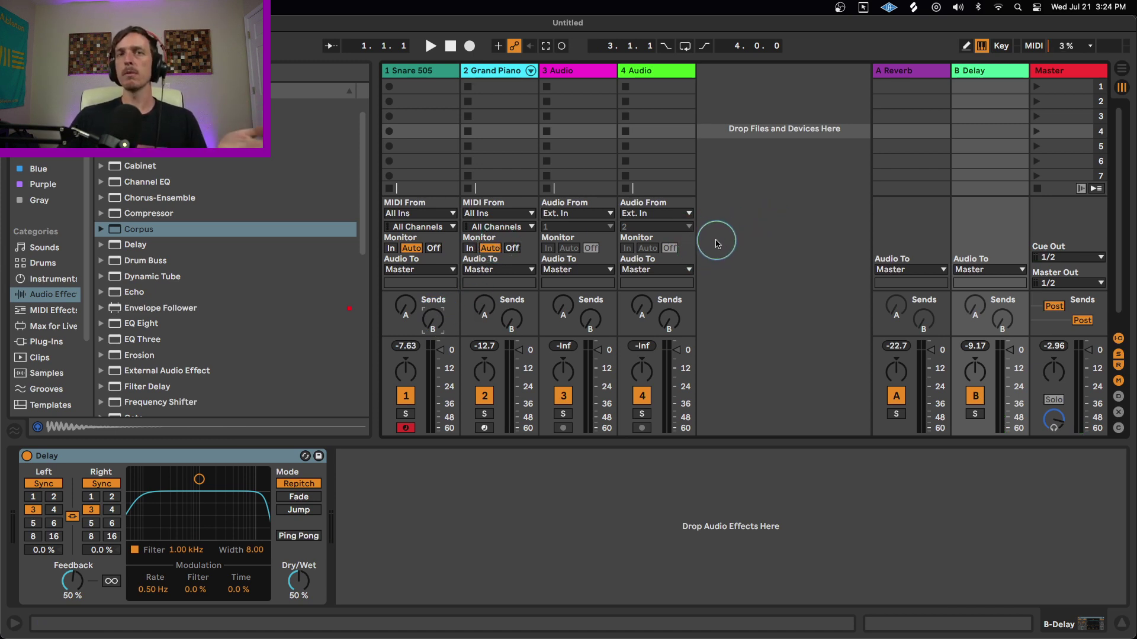
Step: Insert the Delay audio effect directly on the Snare 505 track after its instrument
left_click(400, 71)
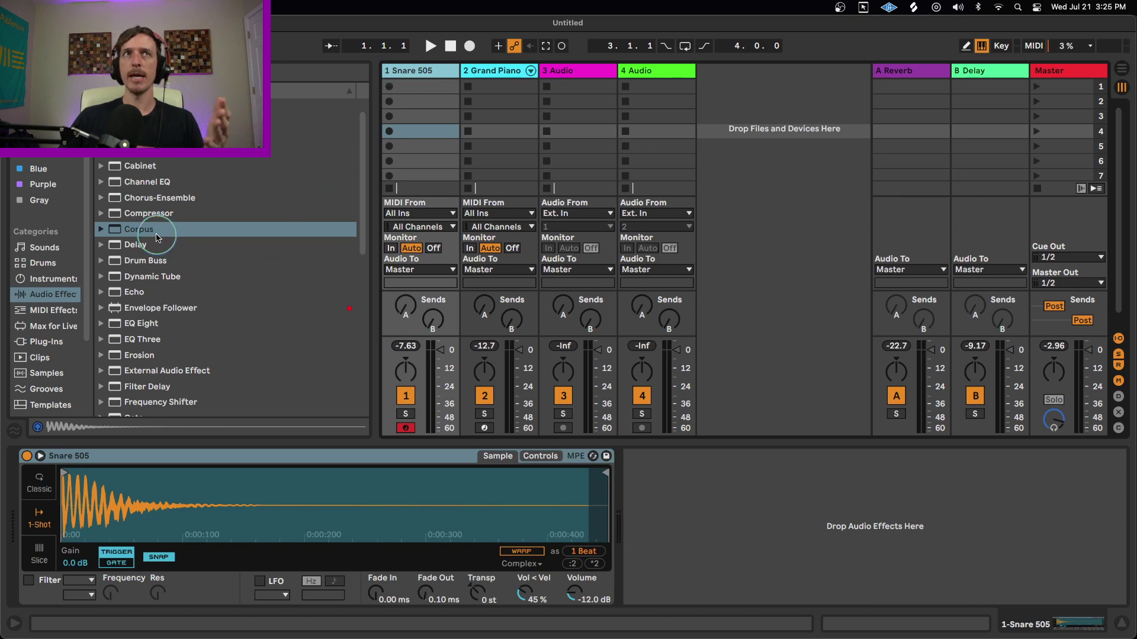
scroll(158, 240, "up", 1)
left_click_drag(130, 268, 680, 483)
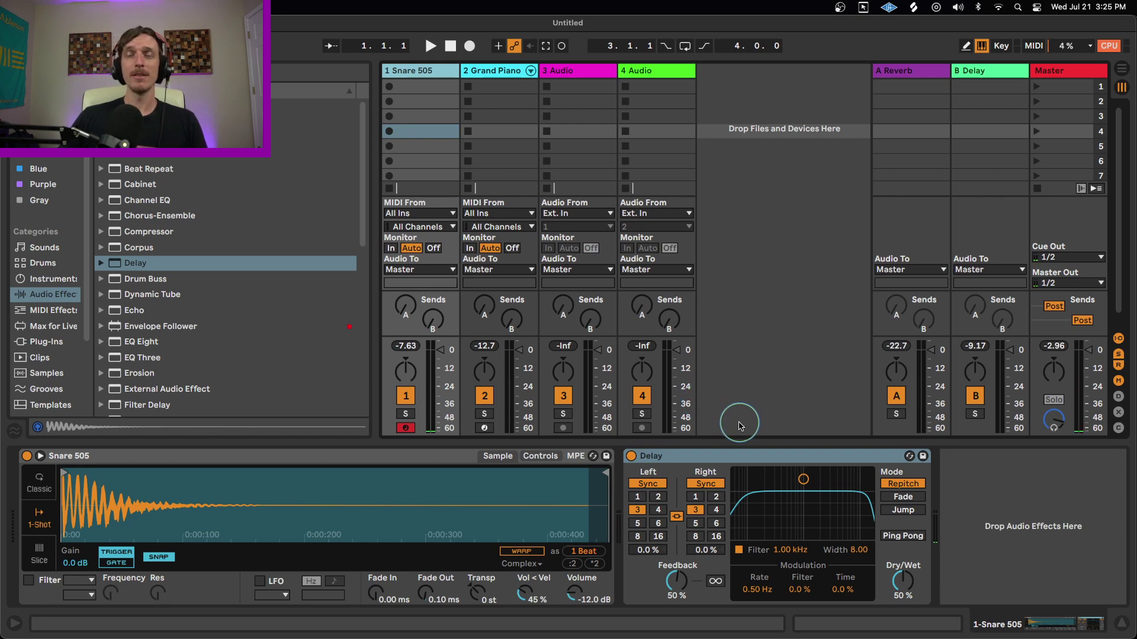
Step: Lower the Dry/Wet of the snare track's Delay to 19% and audition the snare
left_click(733, 459)
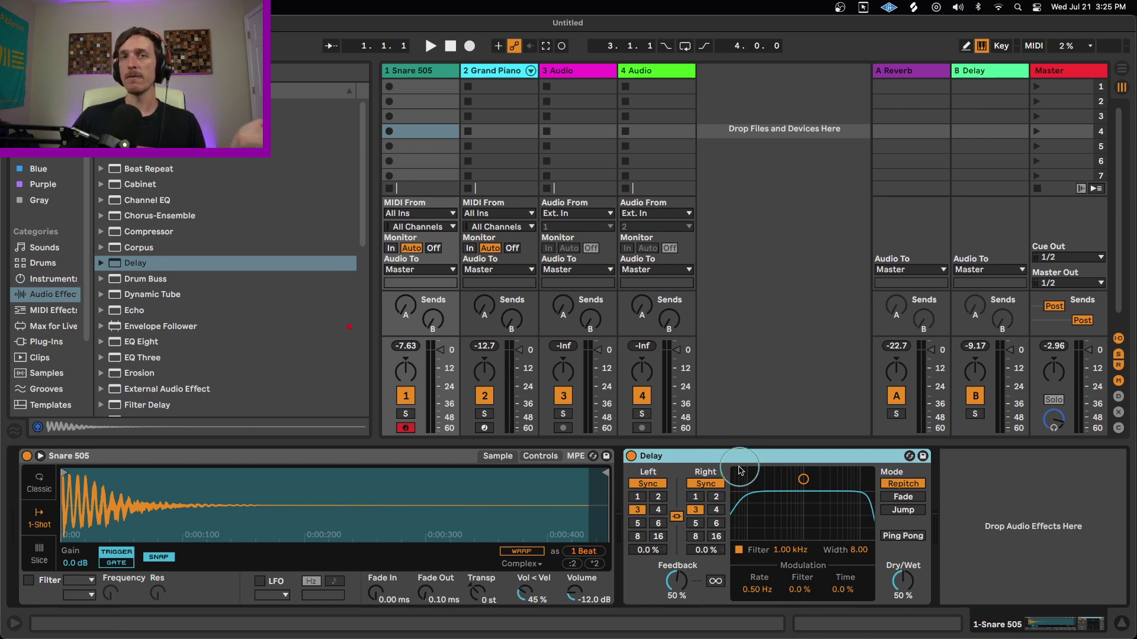
left_click(901, 583)
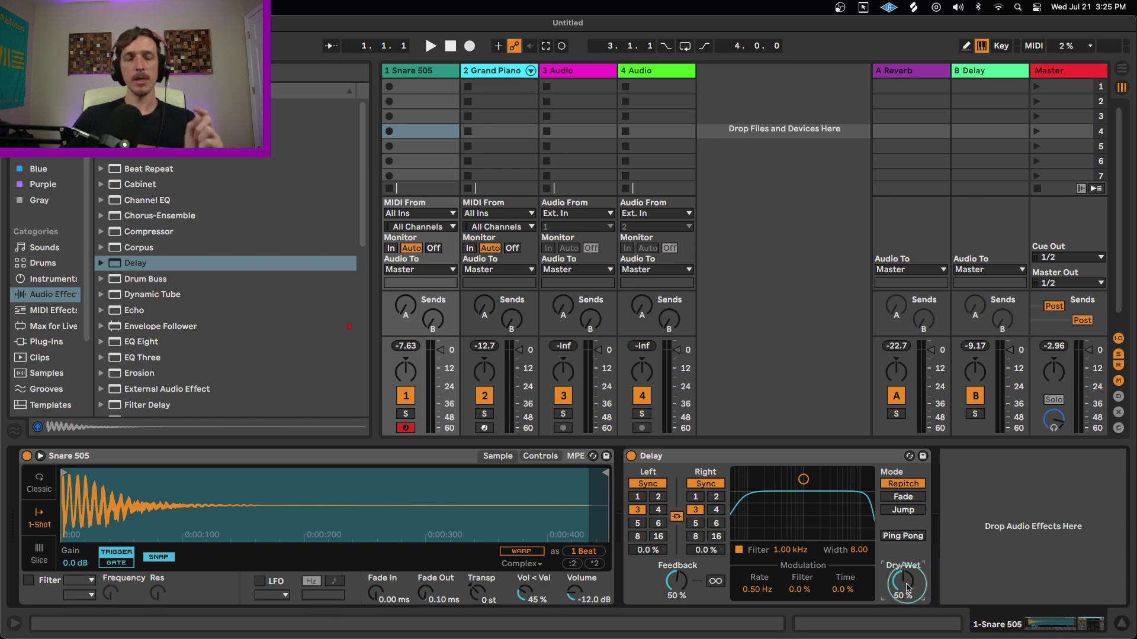
key("a")
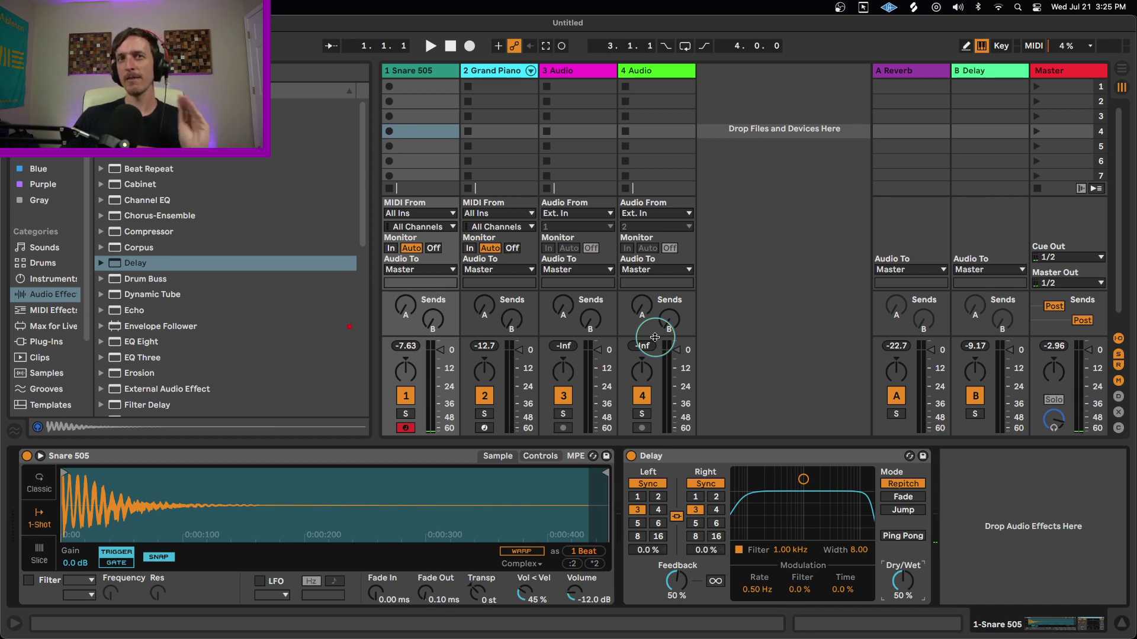
left_click_drag(902, 575, 899, 578)
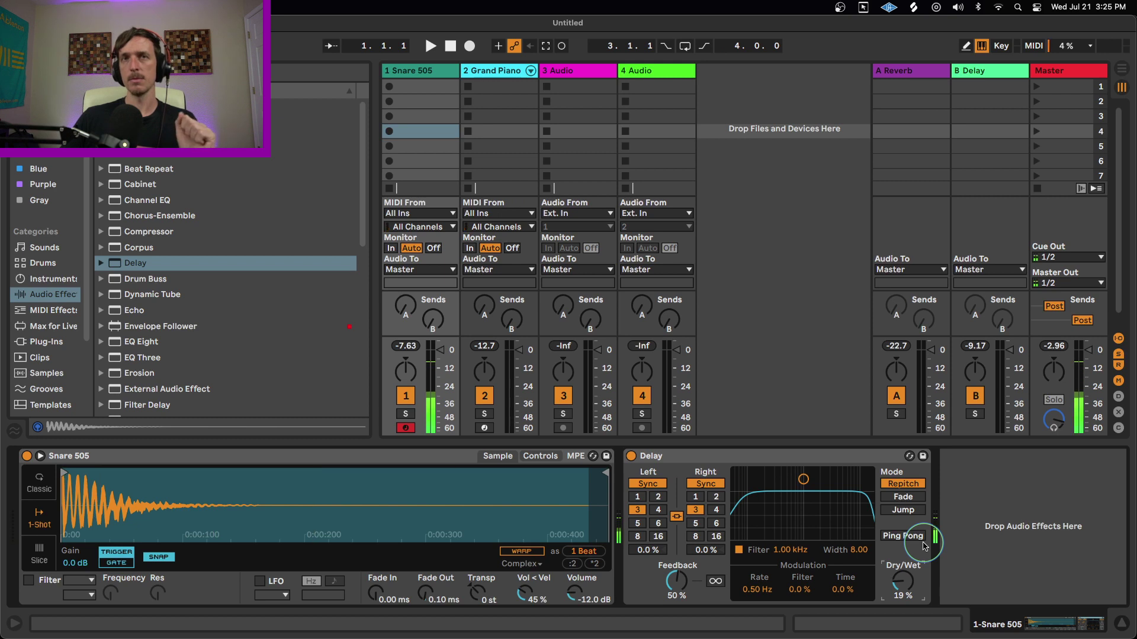
Step: Raise the Delay's Dry/Wet to 75% and on to 100%, auditioning the snare fully wet
left_click_drag(907, 587, 906, 538)
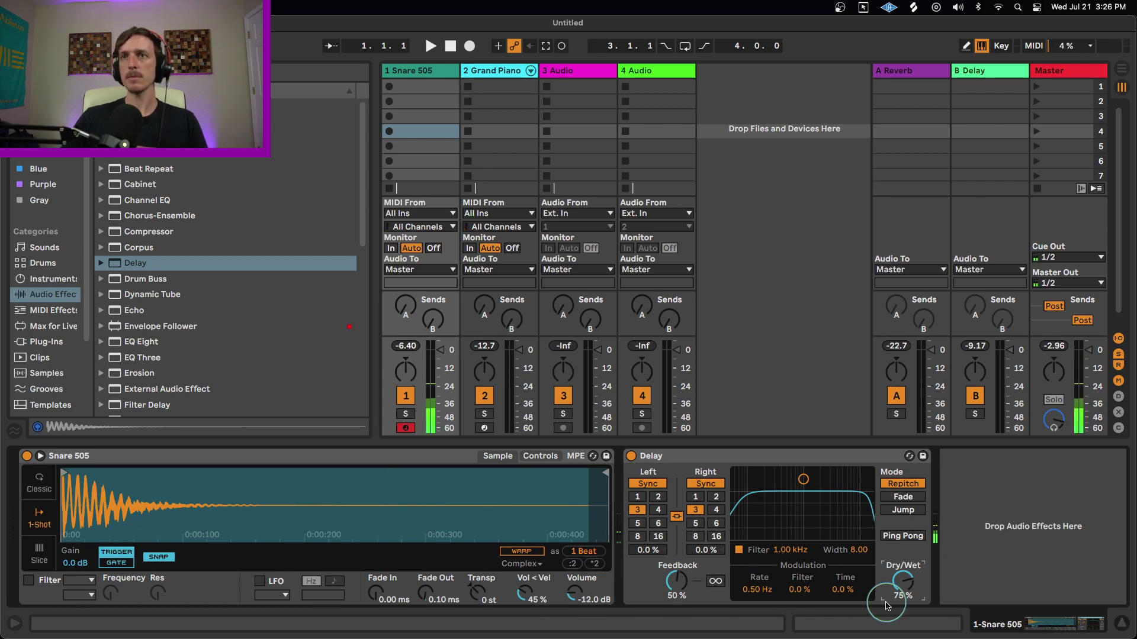
left_click_drag(887, 607, 901, 585)
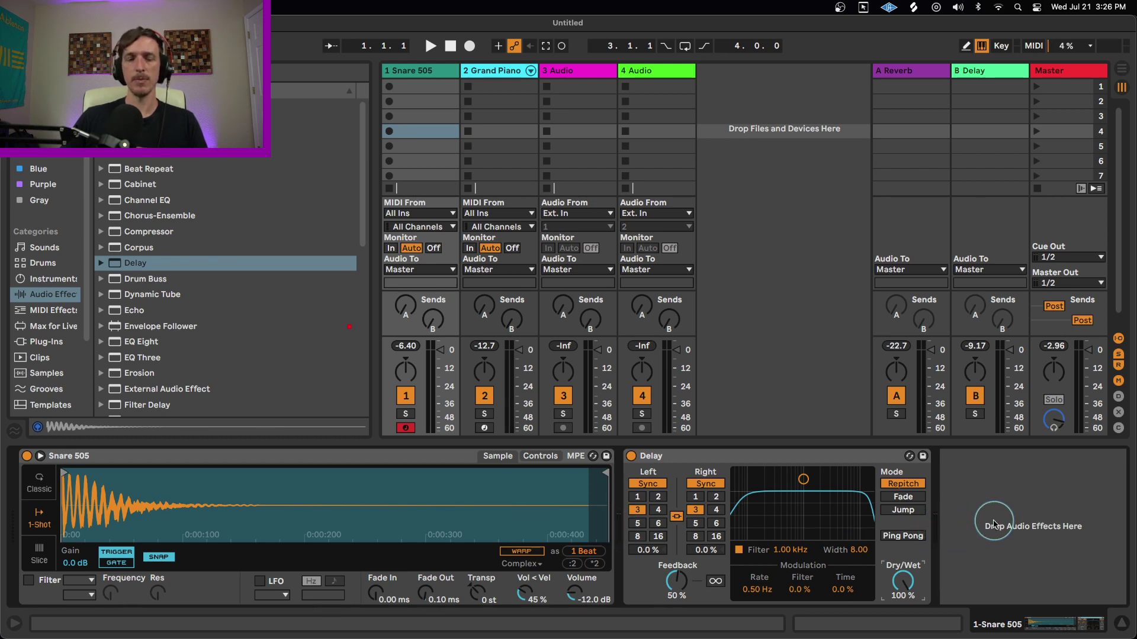
key("a")
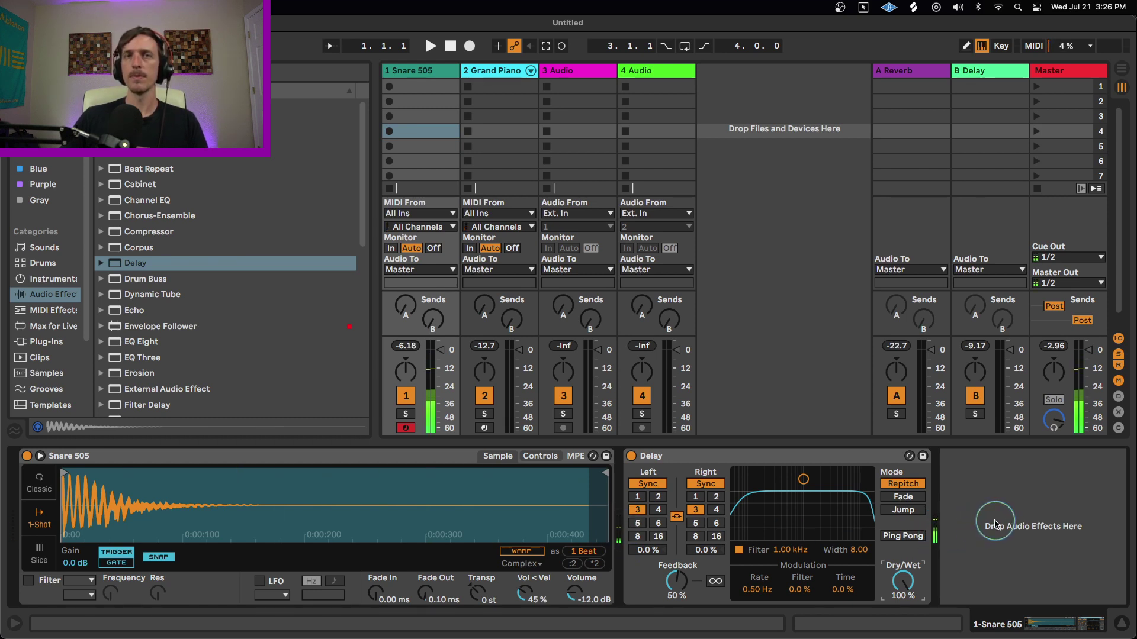
Step: Set the Dry/Wet of the snare track's Delay to 45% and select the Delay device
left_click_drag(903, 579, 903, 597)
left_click(725, 460)
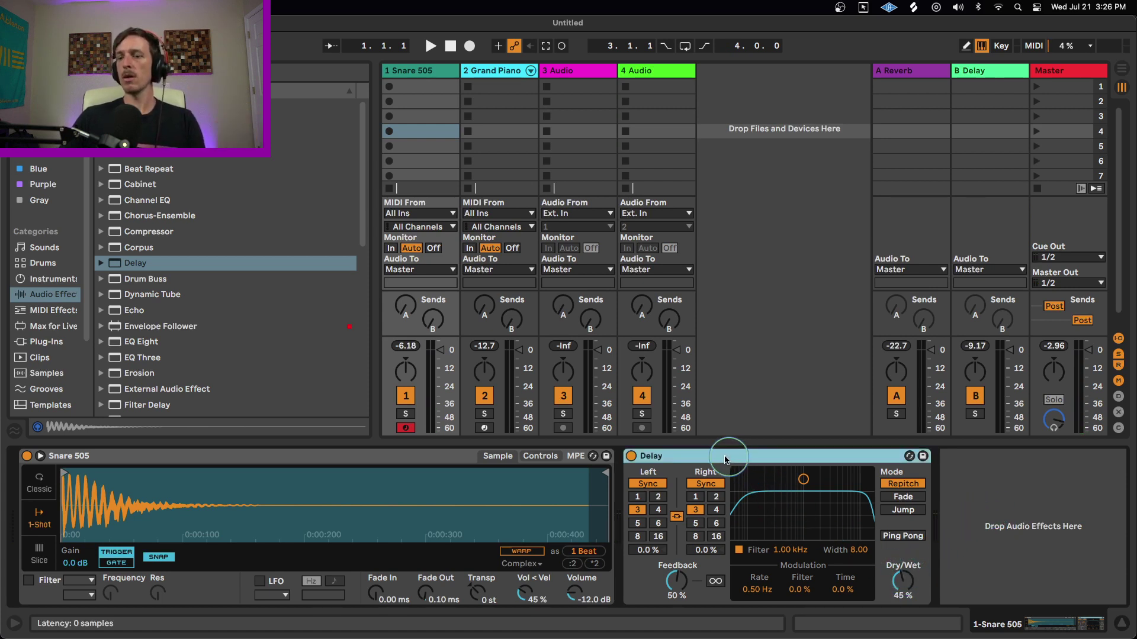
Step: Replace the Delay on the Snare 505 track with the Reverb audio effect, placed after the instrument
key("Delete")
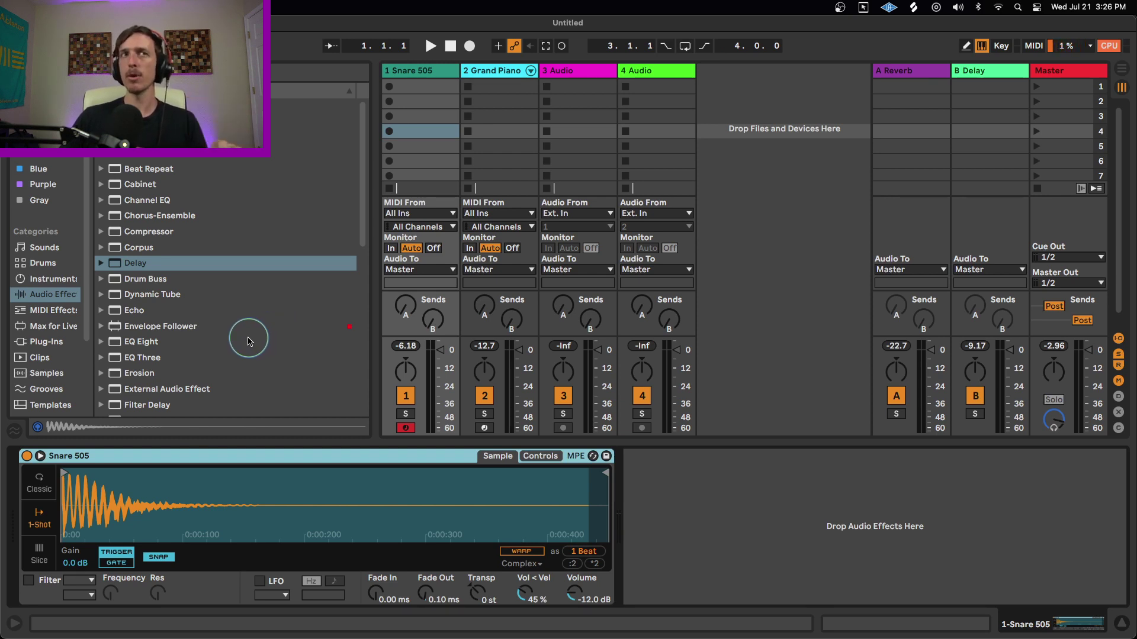
scroll(243, 349, "down", 6)
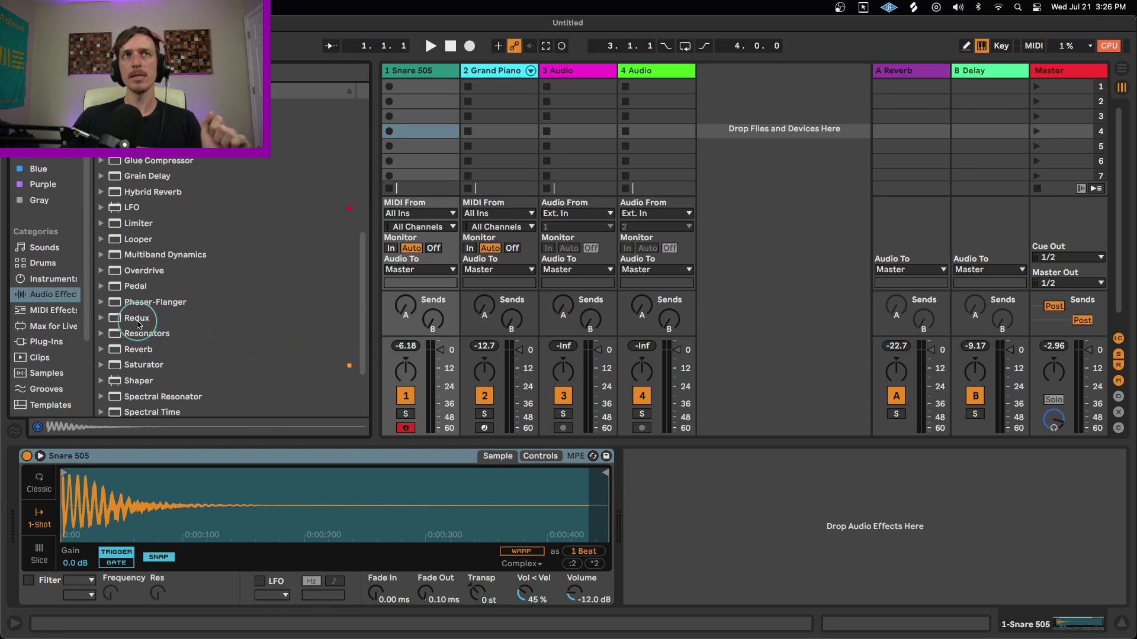
left_click_drag(143, 349, 680, 470)
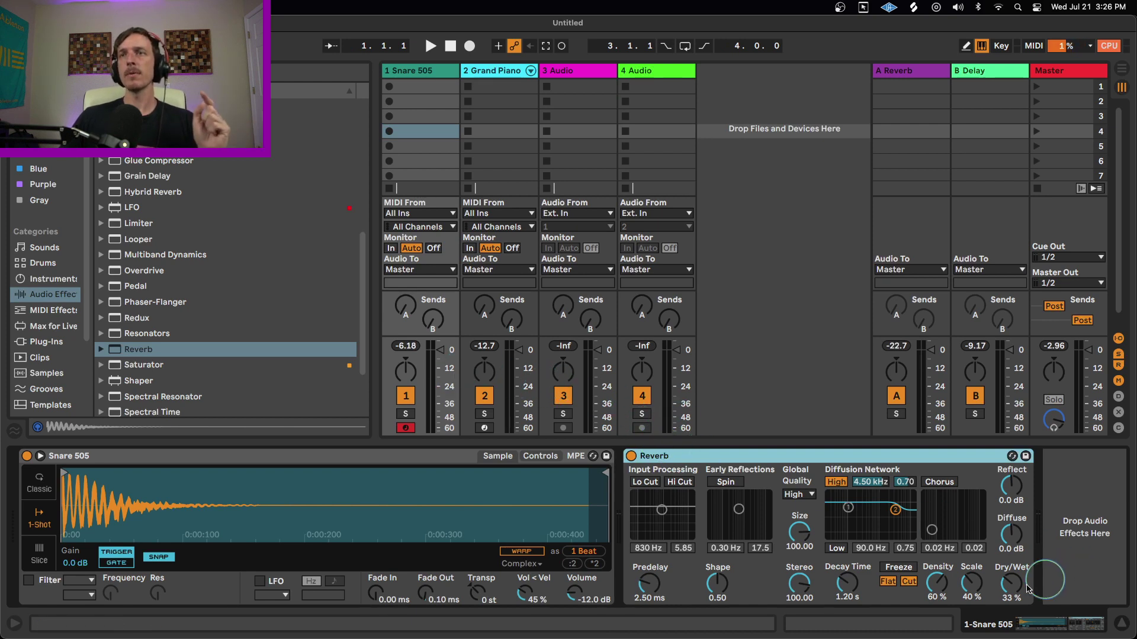
Step: Set the Dry/Wet of the snare track's Reverb to 0% and audition the dry snare
left_click_drag(1011, 583, 1012, 586)
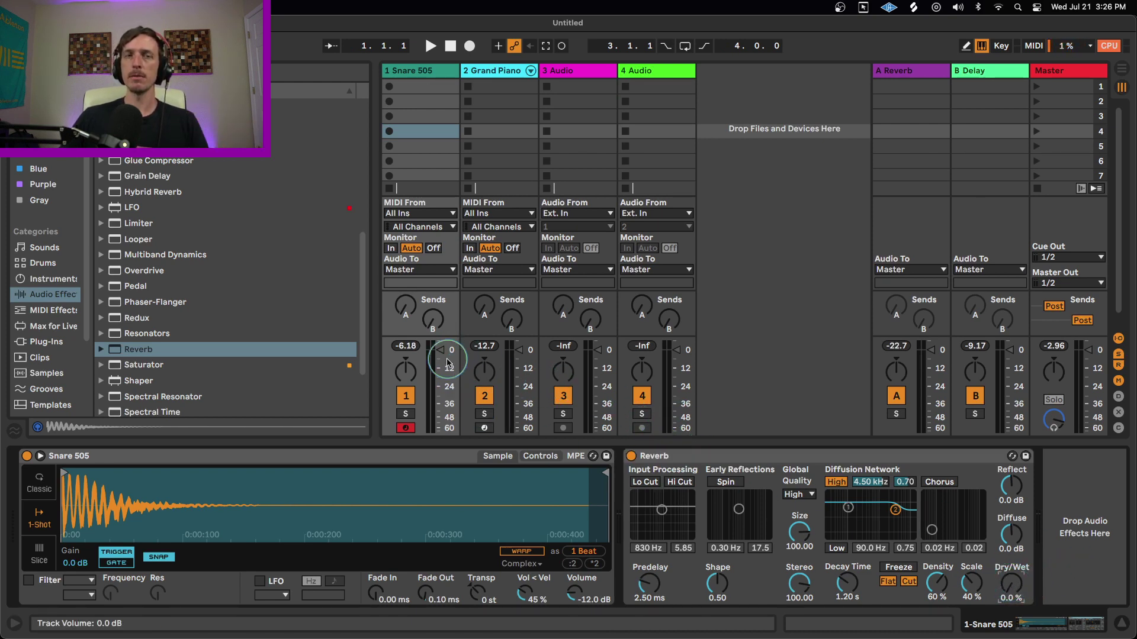
key("a")
key("a")
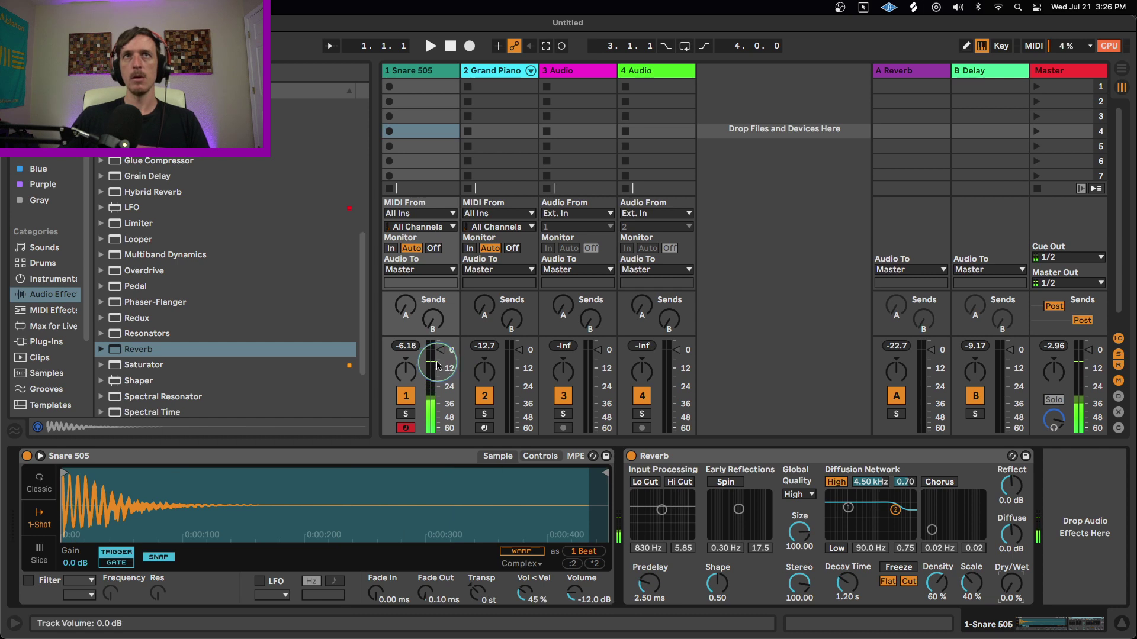
key("a")
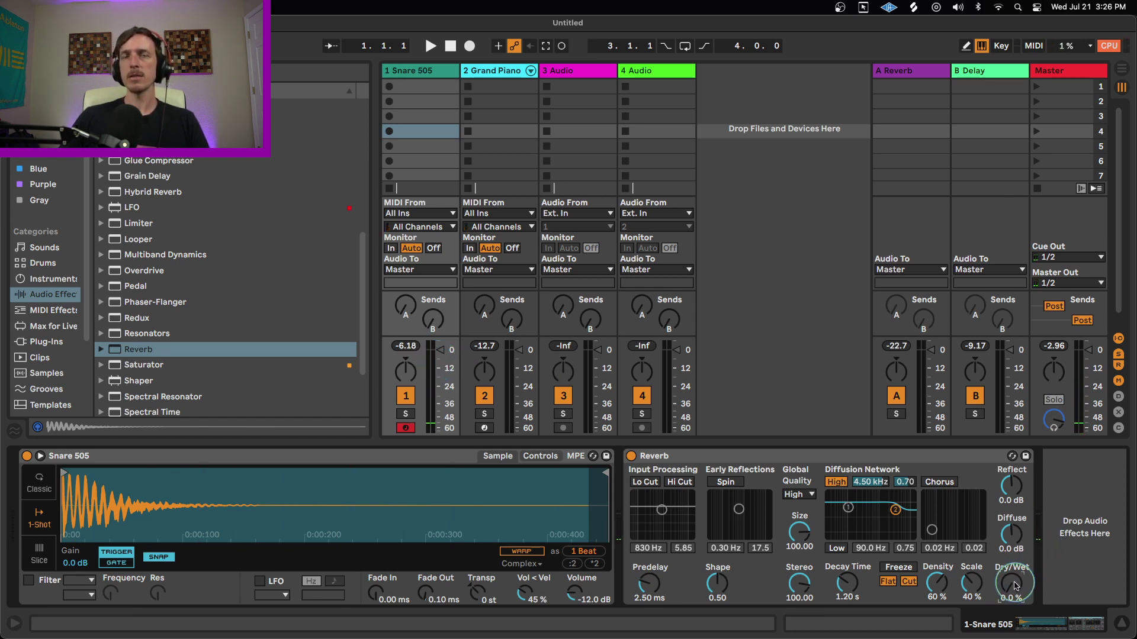
key("a")
Step: Raise the Dry/Wet of the snare track's Reverb to 100% and audition the fully wet snare
left_click_drag(1014, 586, 1014, 530)
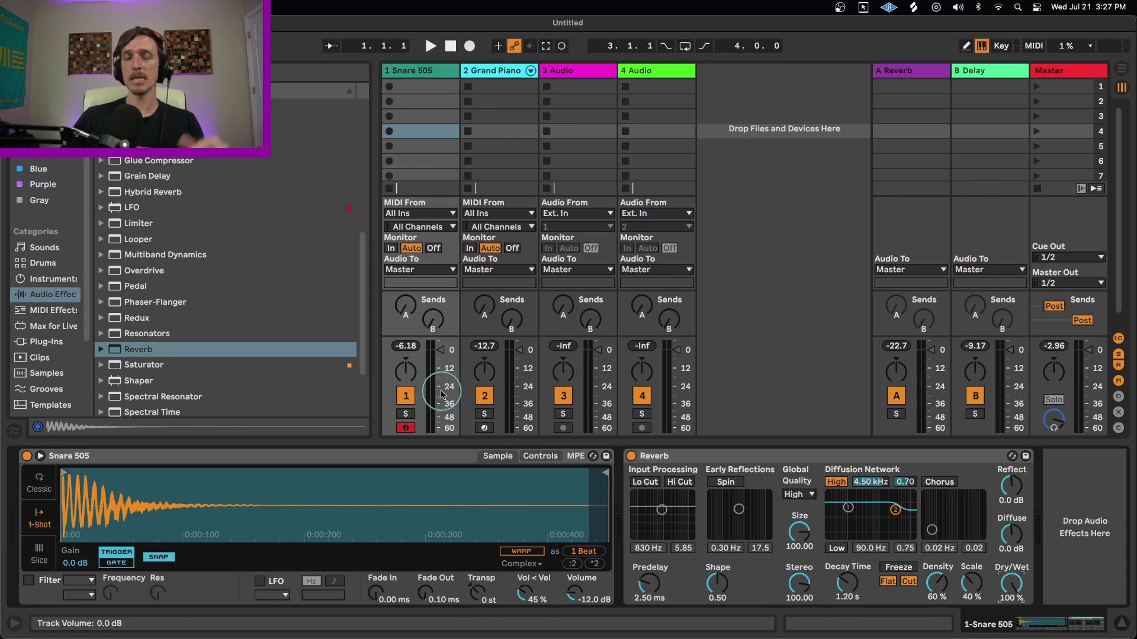
key("a")
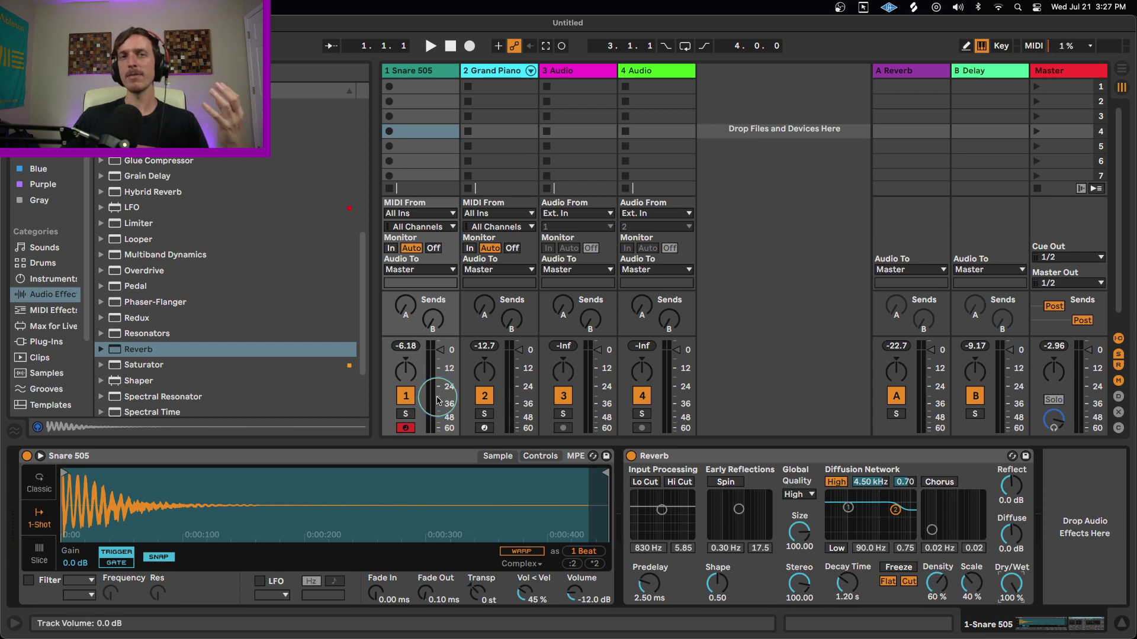
key("a")
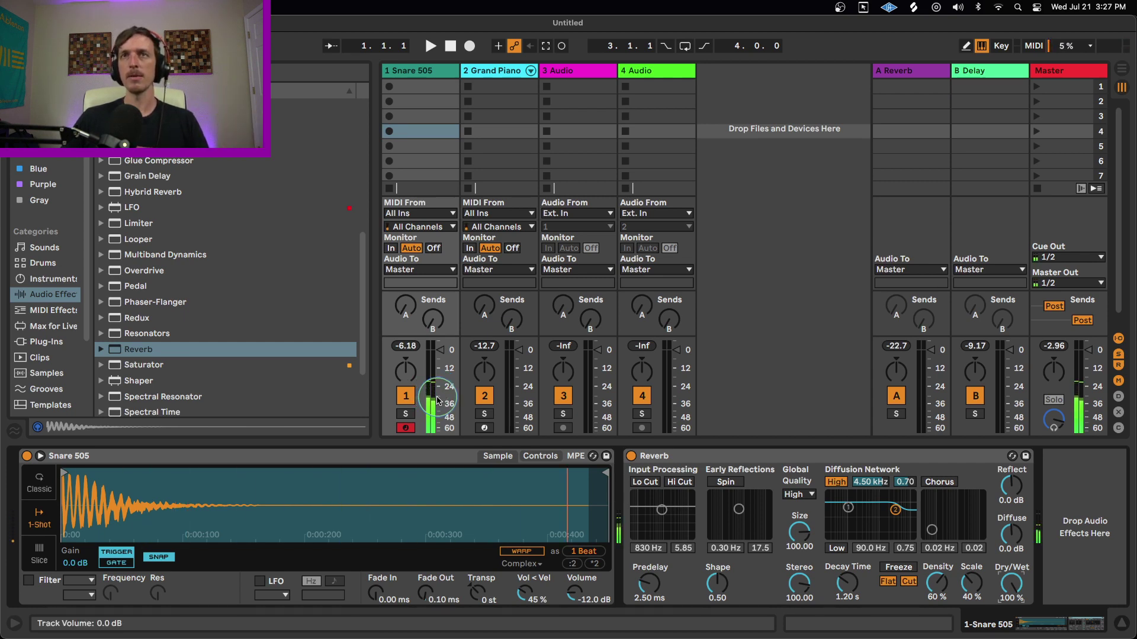
Step: Delete the Reverb device from the Snare 505 track
left_click(843, 464)
key("Delete")
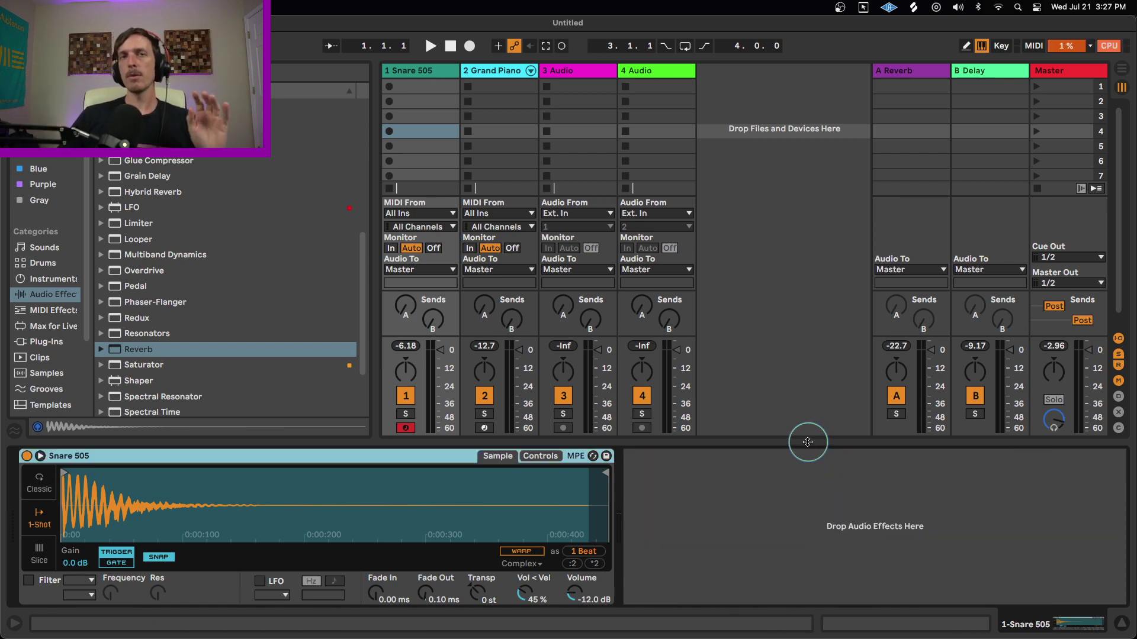
Step: Raise the Snare 505 track's Send A to the A Reverb return, audition it, and back it off to about -19.4 dB
left_click(407, 312)
left_click_drag(407, 312, 408, 310)
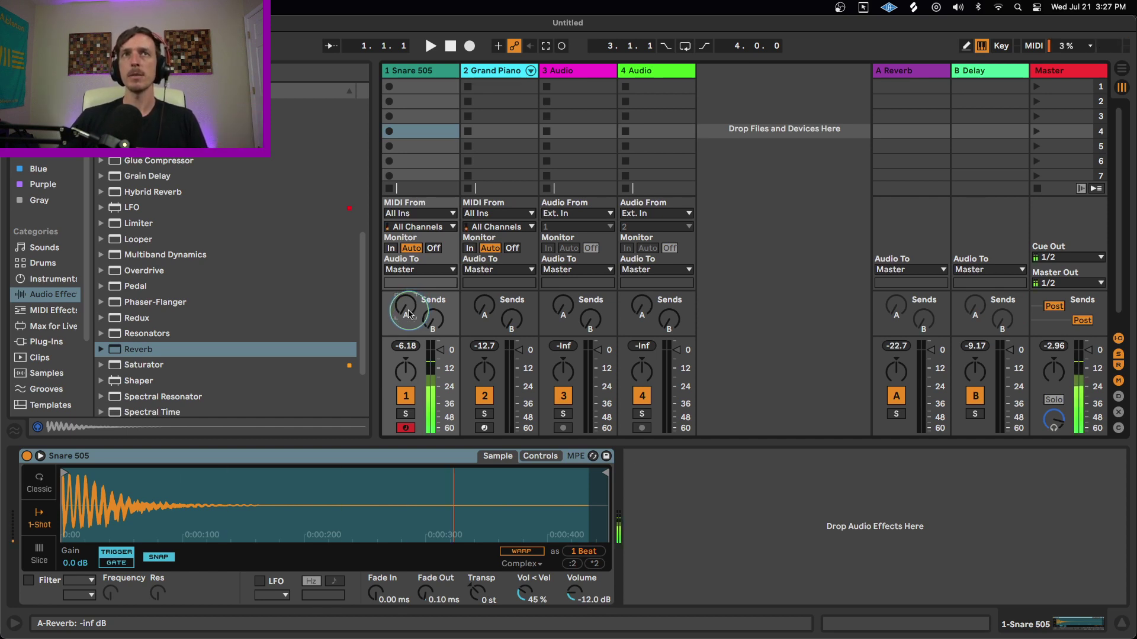
left_click_drag(409, 314, 409, 261)
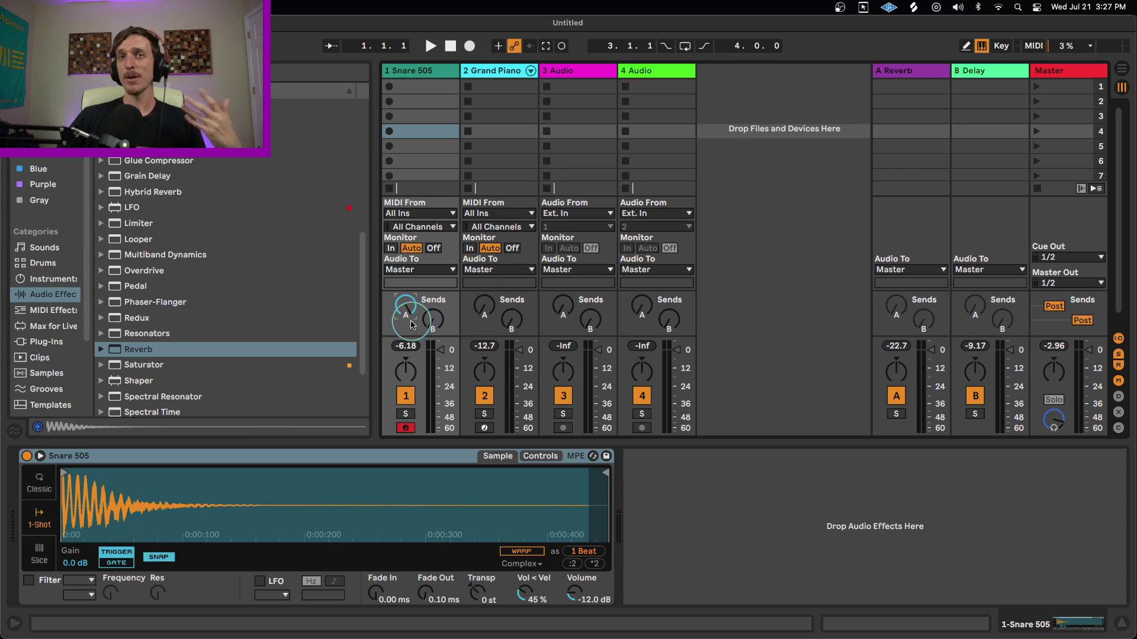
key("a")
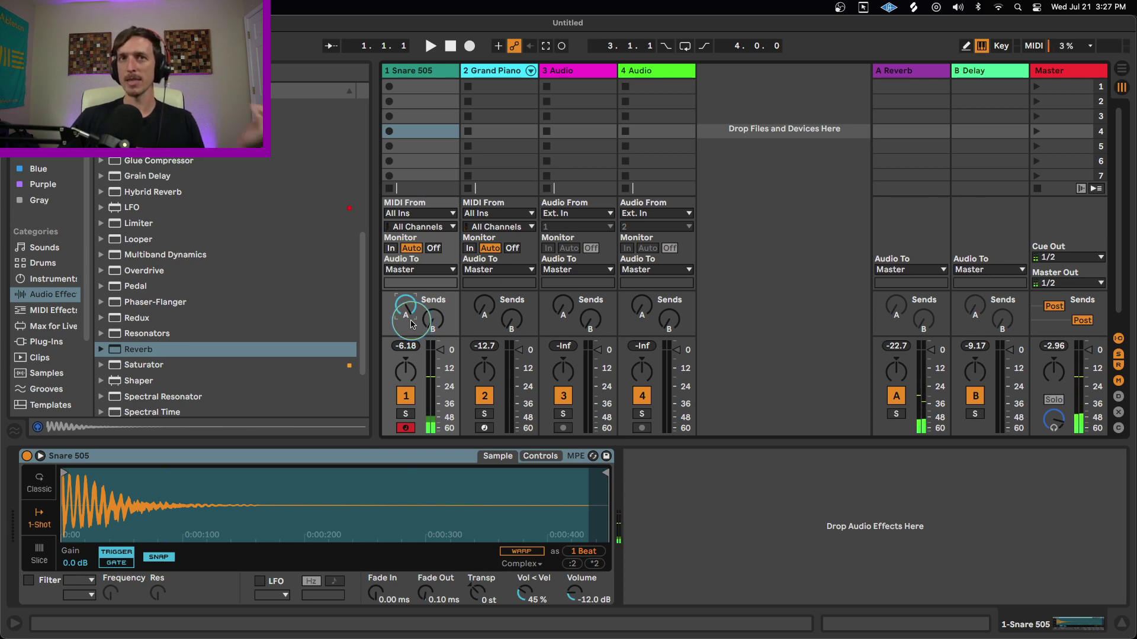
left_click_drag(408, 320, 408, 352)
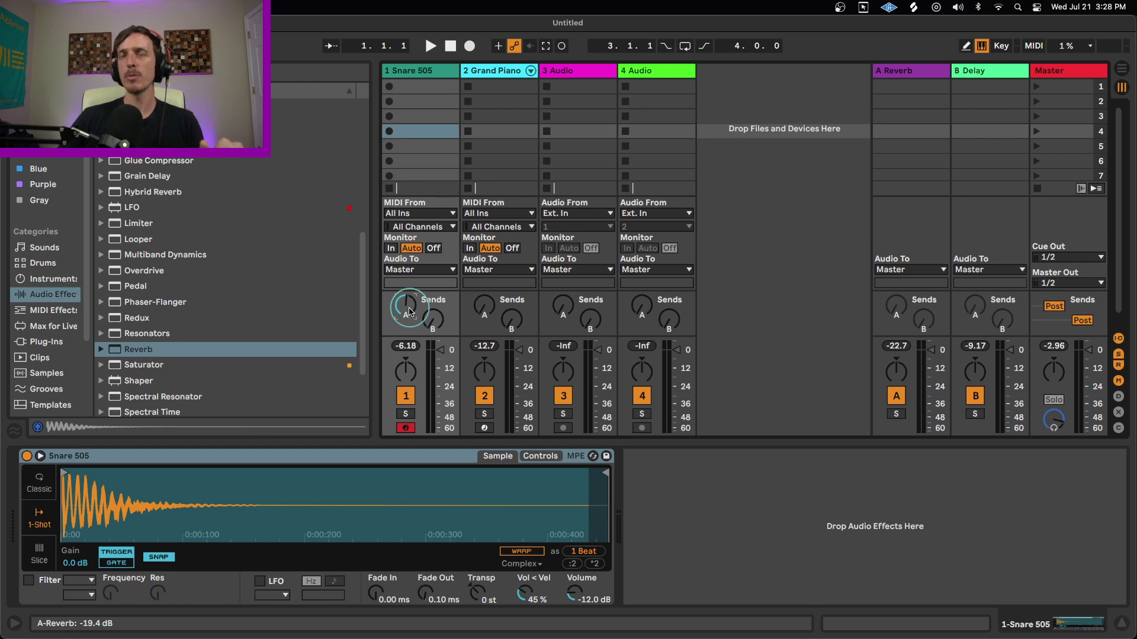
left_click_drag(409, 308, 409, 305)
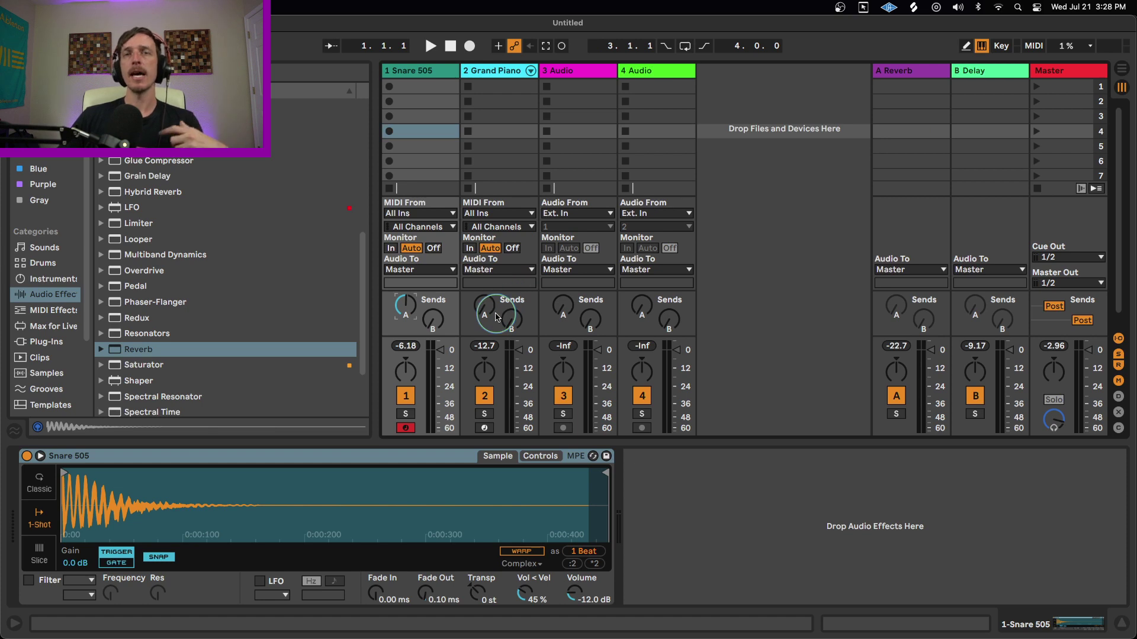
Step: Arm the Grand Piano track and turn up its Send A to the A Reverb return
left_click(485, 428)
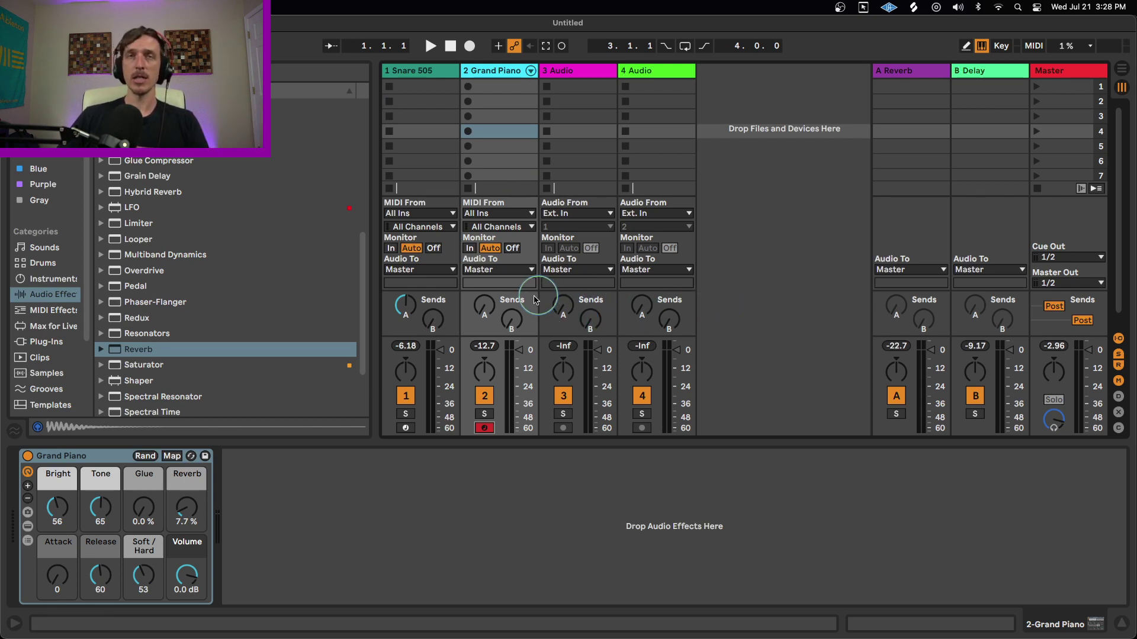
left_click_drag(484, 307, 483, 272)
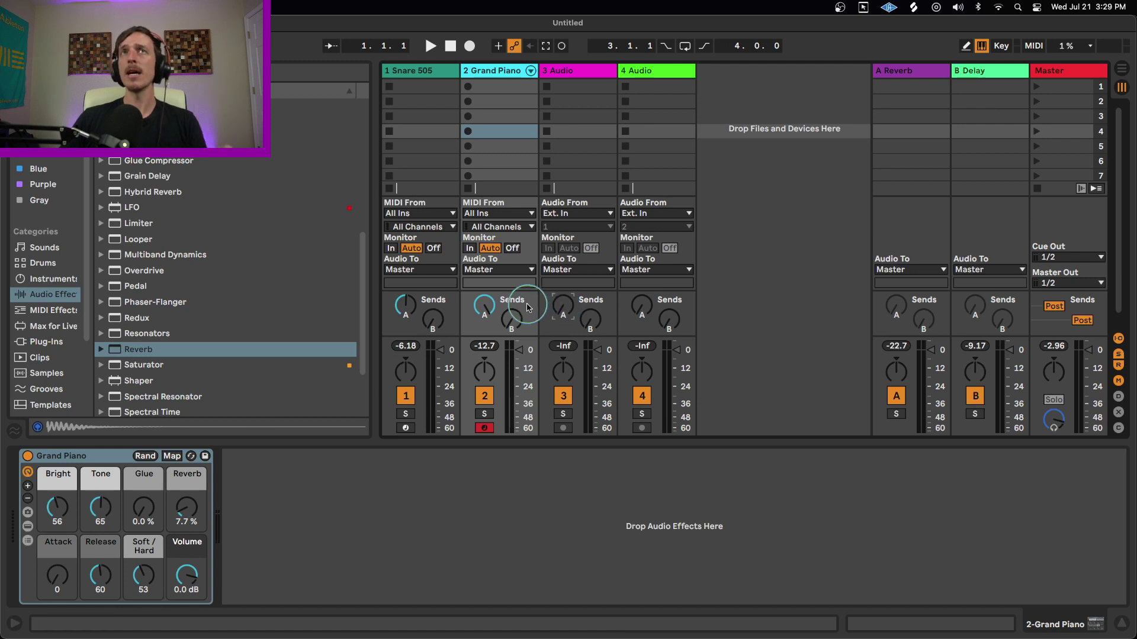
Step: On the A Reverb return, turn off the Reverb's Hi Cut and set its input filter to 1.04 kHz with a width of 5.64
left_click(895, 72)
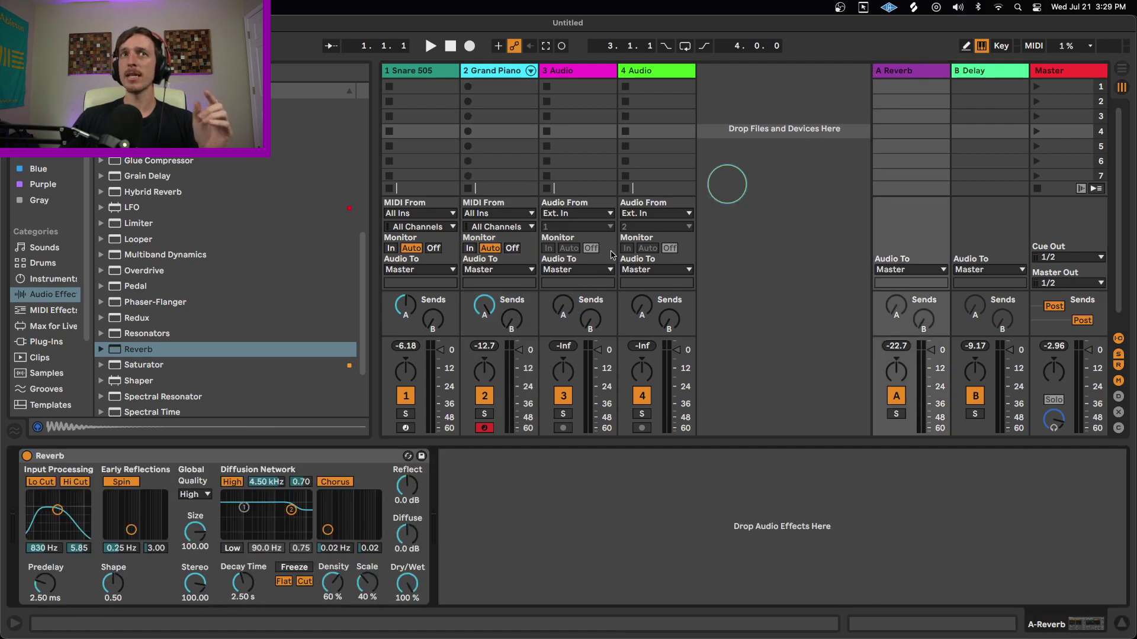
left_click(72, 482)
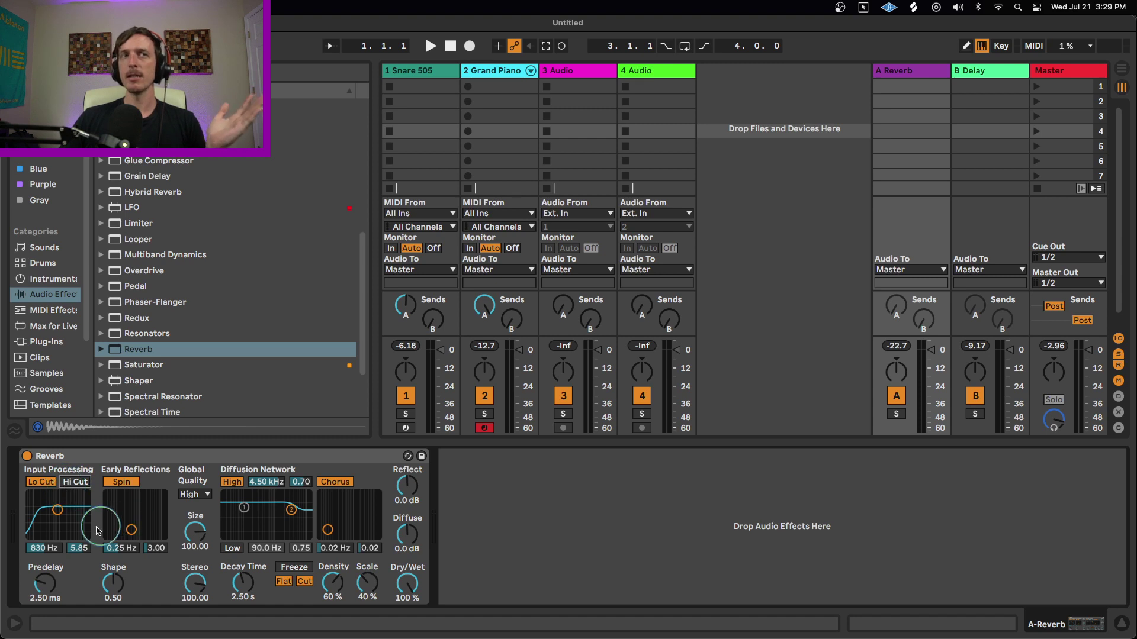
left_click_drag(58, 510, 59, 510)
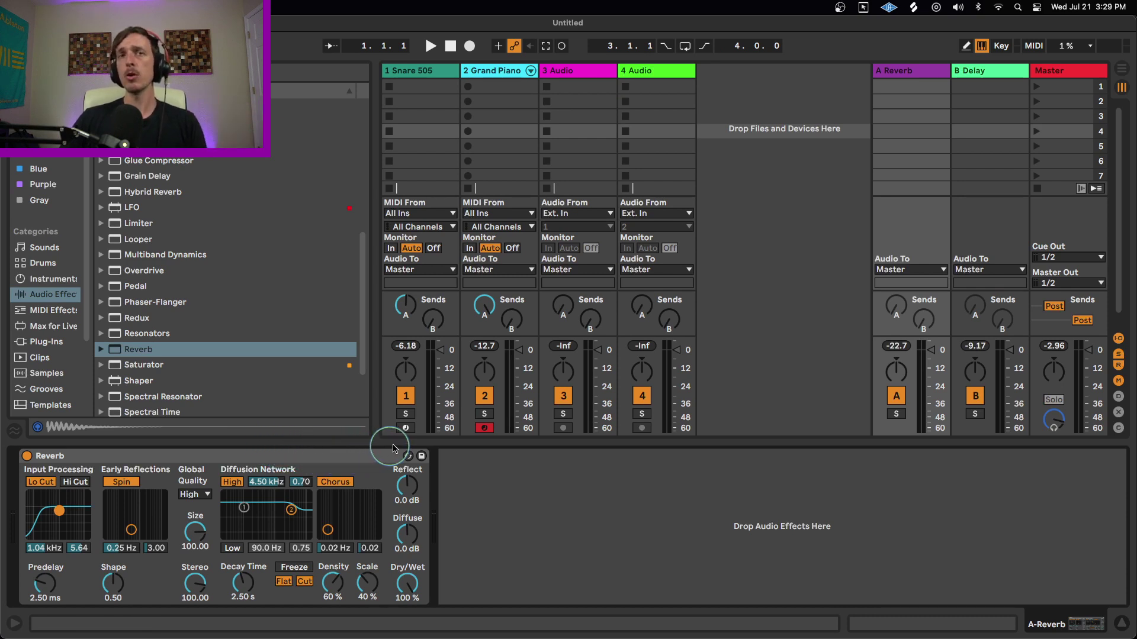
Step: Give the Grand Piano, 3 Audio and 4 Audio tracks different Send A amounts into the A Reverb return
left_click_drag(484, 304, 486, 309)
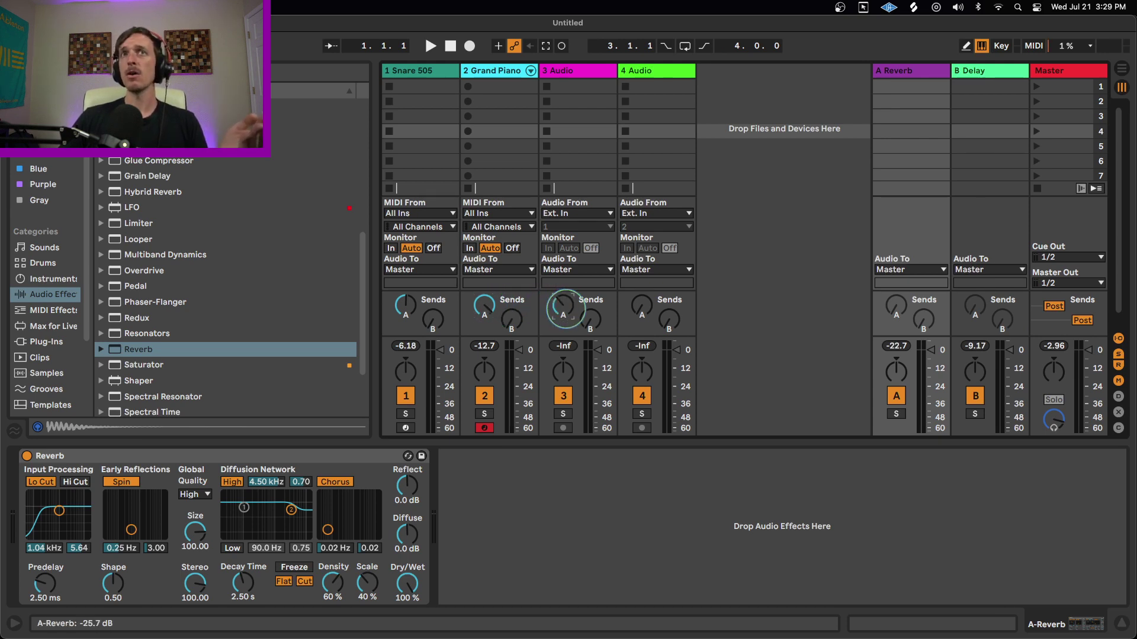
left_click_drag(634, 308, 643, 302)
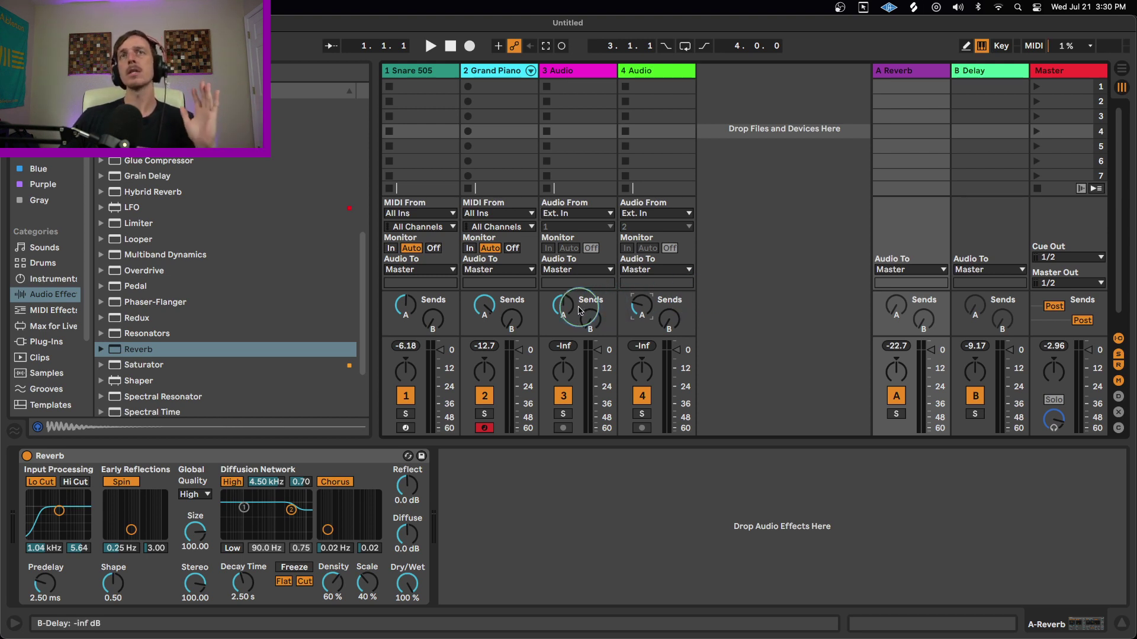
scroll(639, 313, "up", 5)
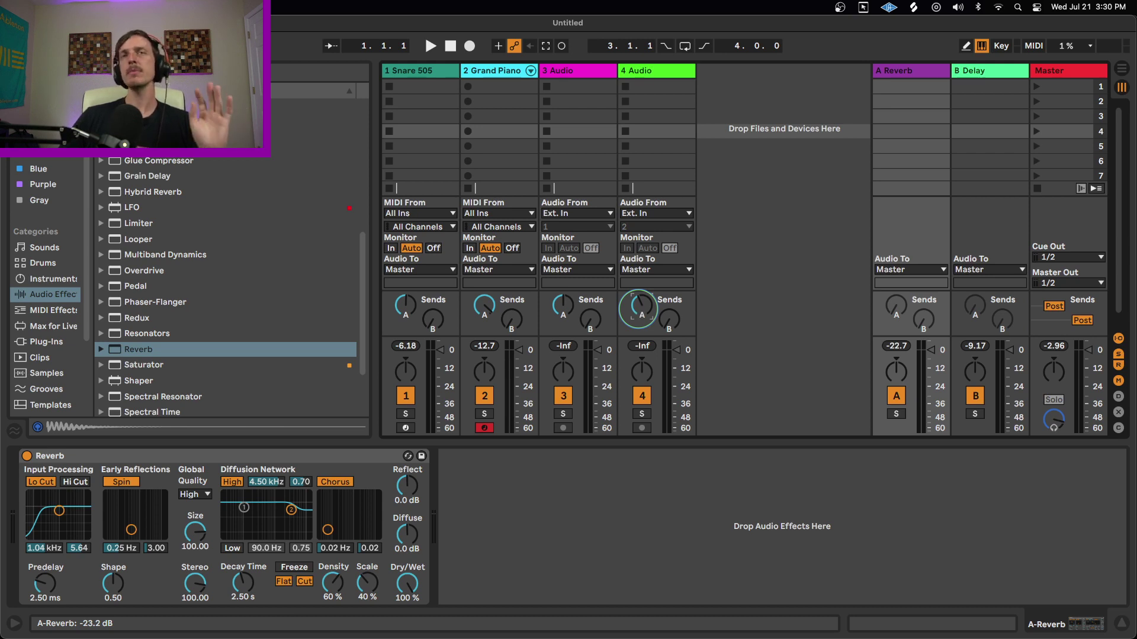
left_click_drag(638, 312, 636, 311)
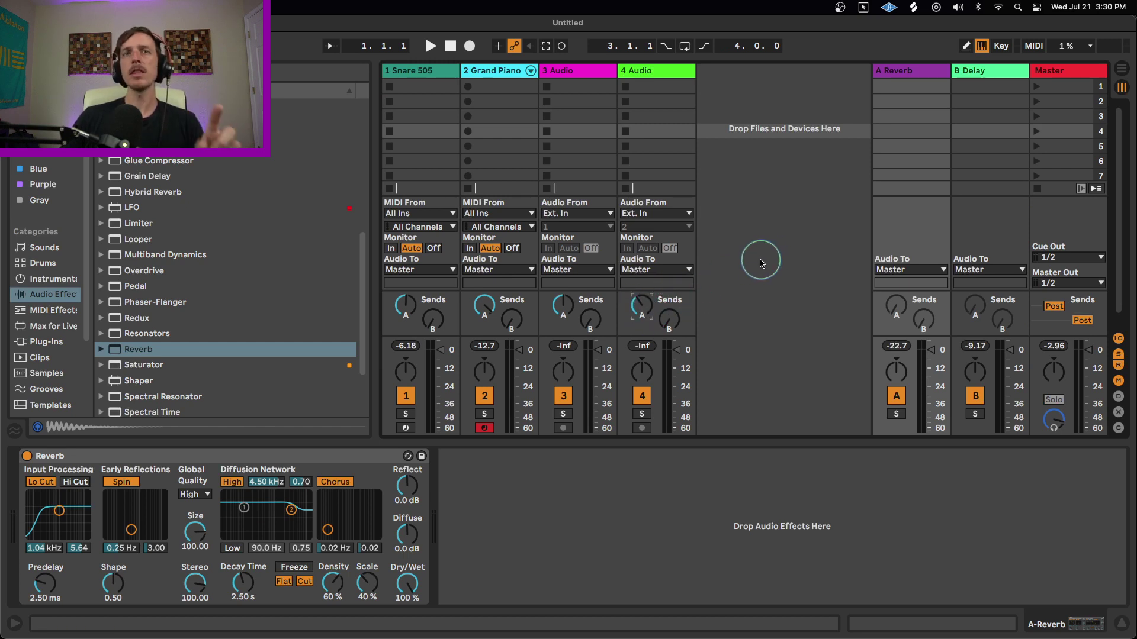
Step: Inspect the Reverb device on return A, set the snare's Send A to about -23 dB and arm the Snare 505 track
left_click(900, 74)
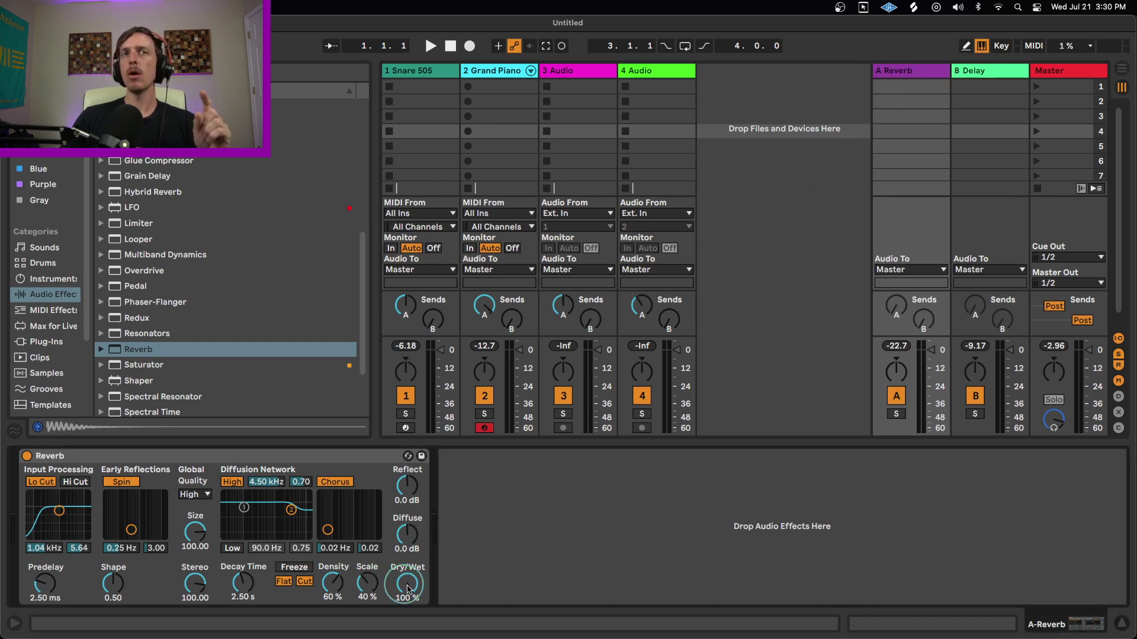
left_click(323, 461)
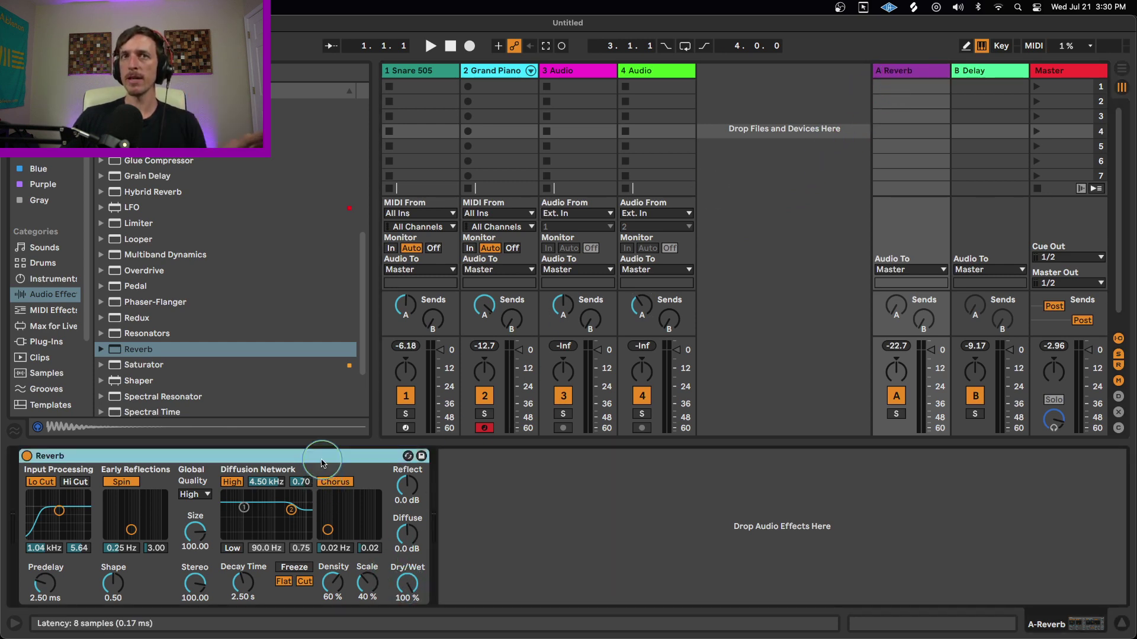
left_click(401, 585)
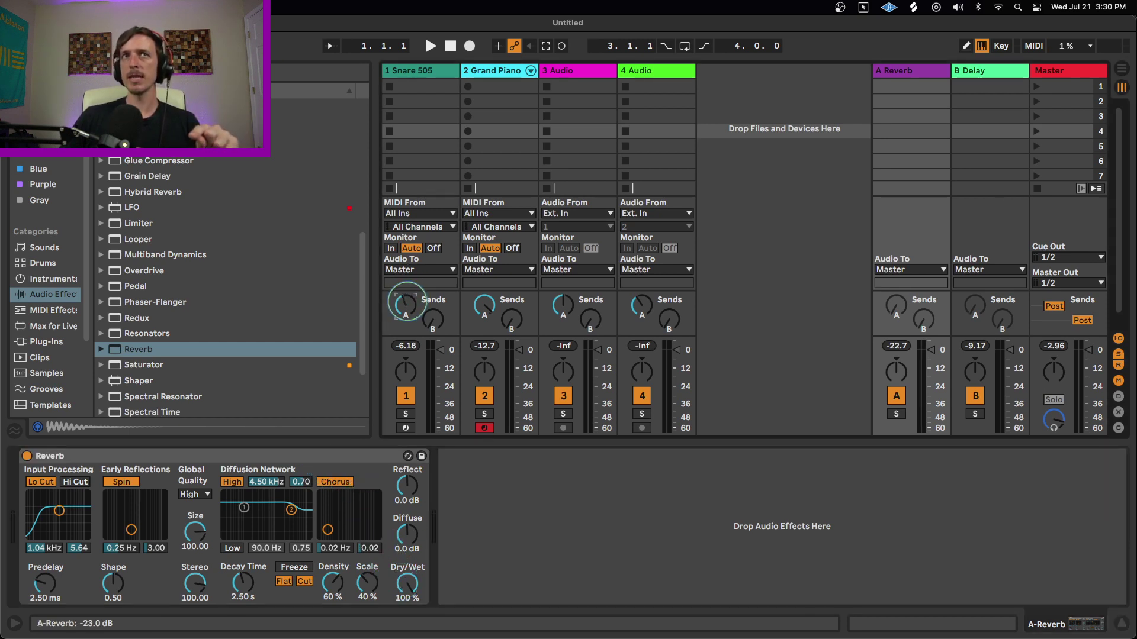
left_click(405, 427)
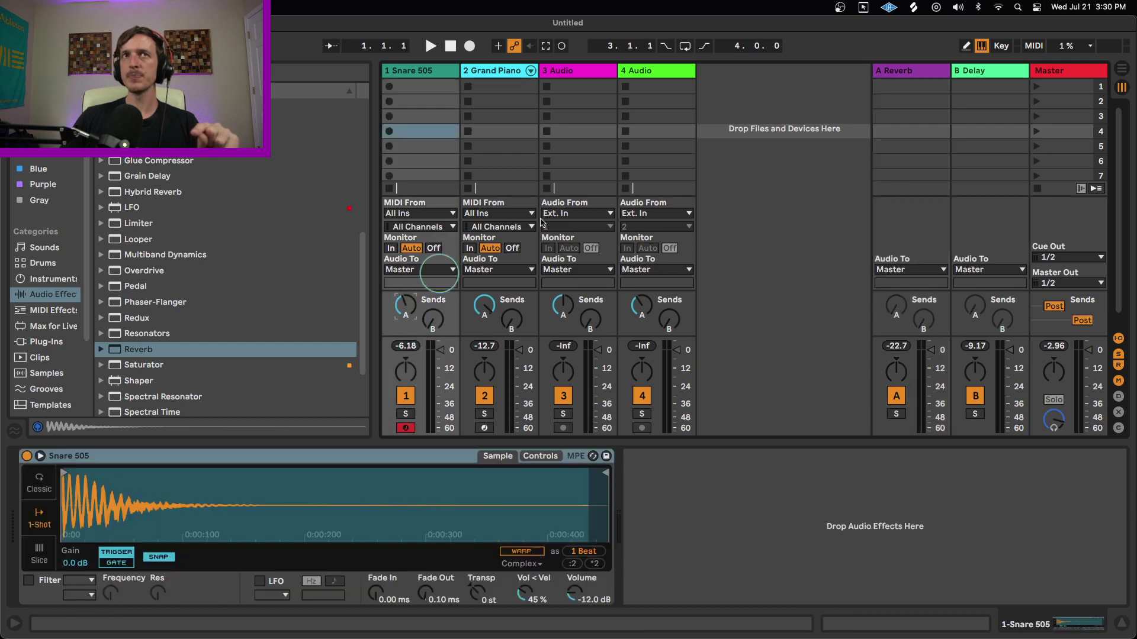
Step: Try the Reverb on return A with its Dry/Wet lowered to about 42% and the snare's Send A raised
left_click(885, 71)
left_click(407, 585)
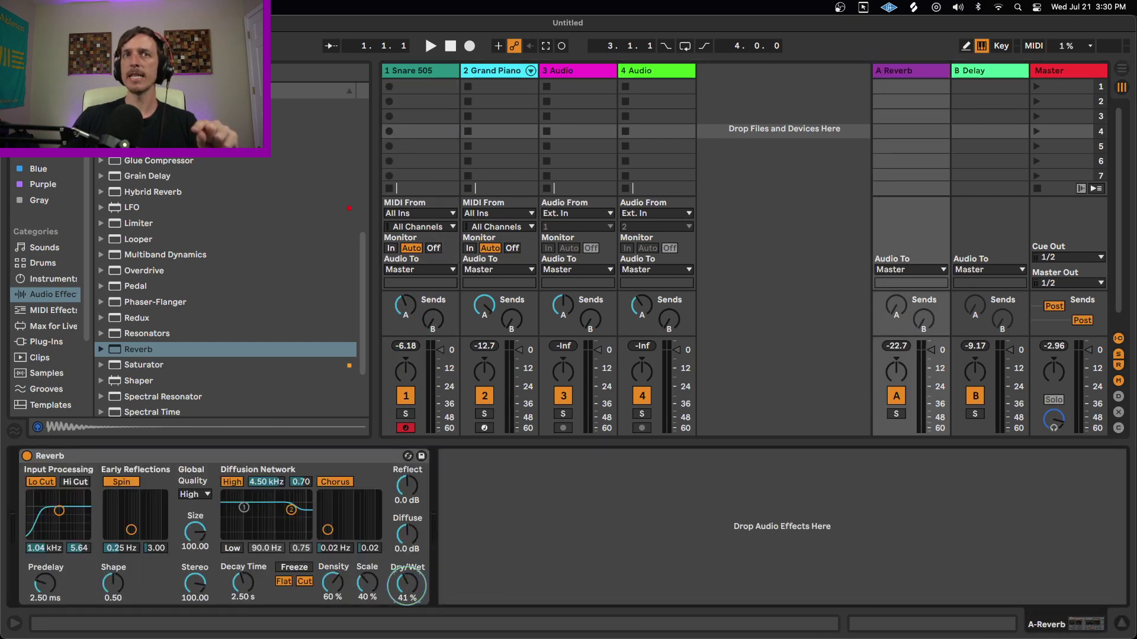
left_click_drag(406, 585, 407, 584)
scroll(407, 306, "up", 3)
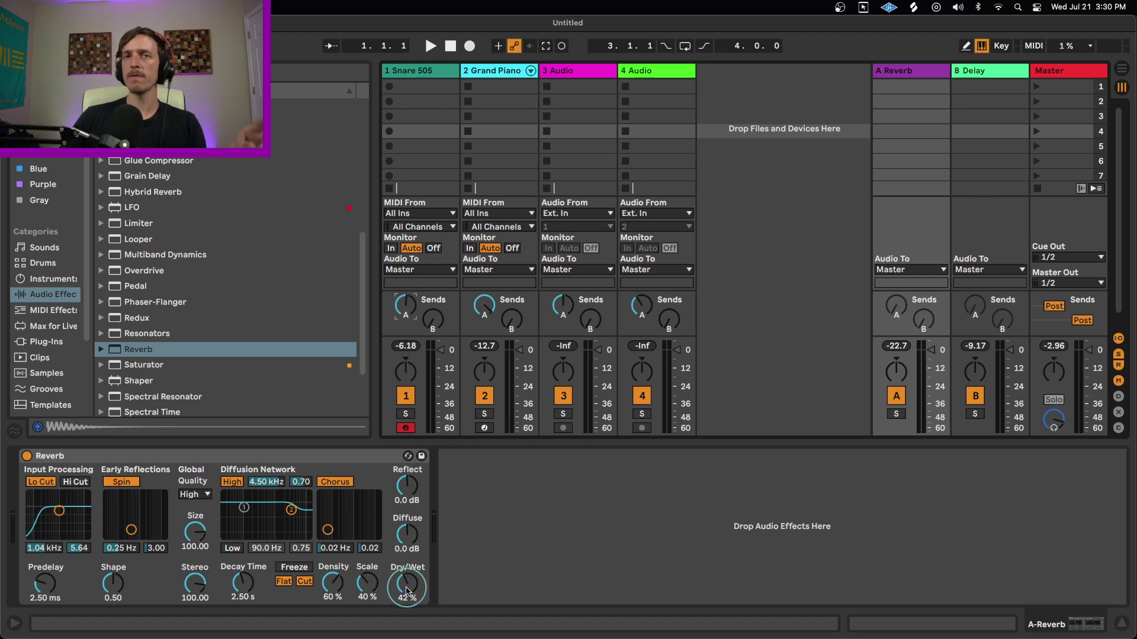
Step: Set the return Reverb's Dry/Wet to 100% and the snare's Send A to about -23.2 dB
left_click_drag(405, 590, 407, 595)
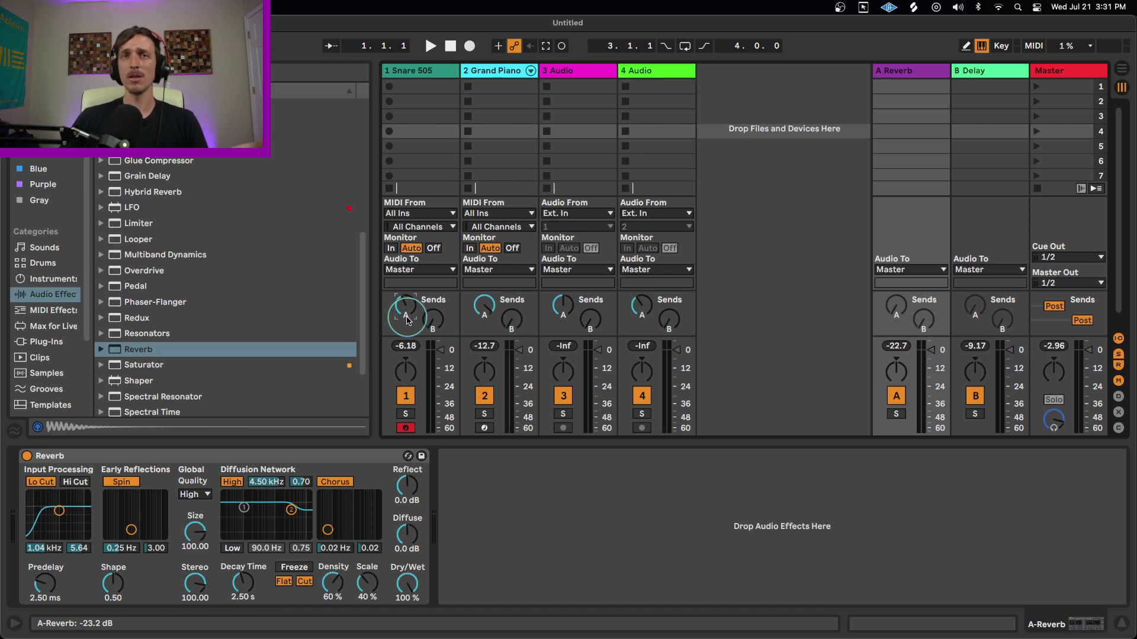
left_click_drag(407, 319, 413, 315)
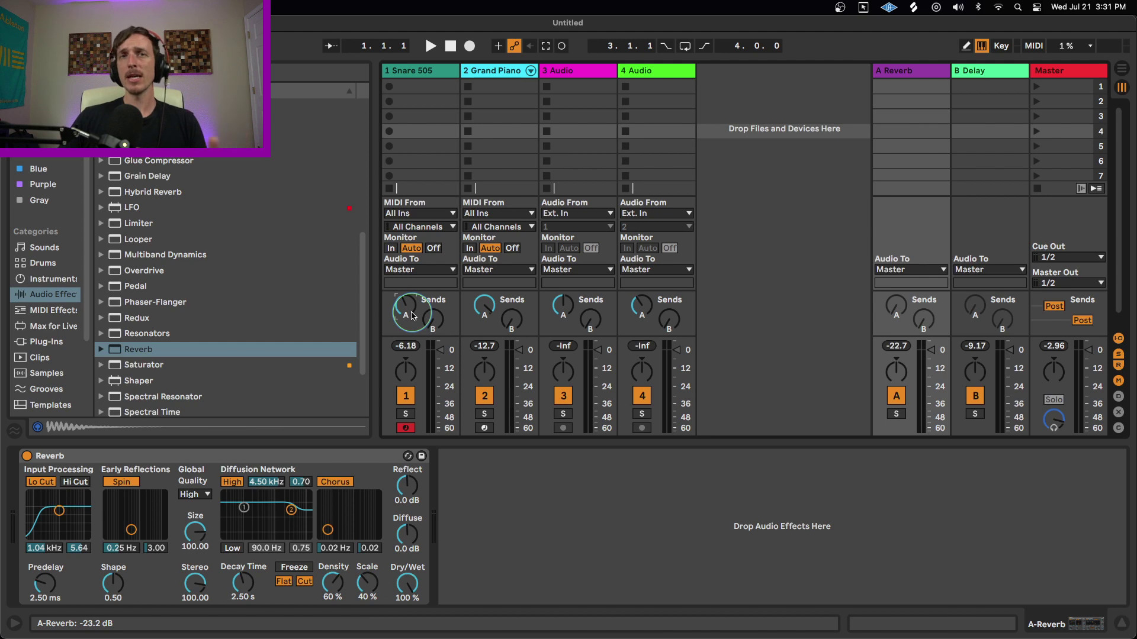